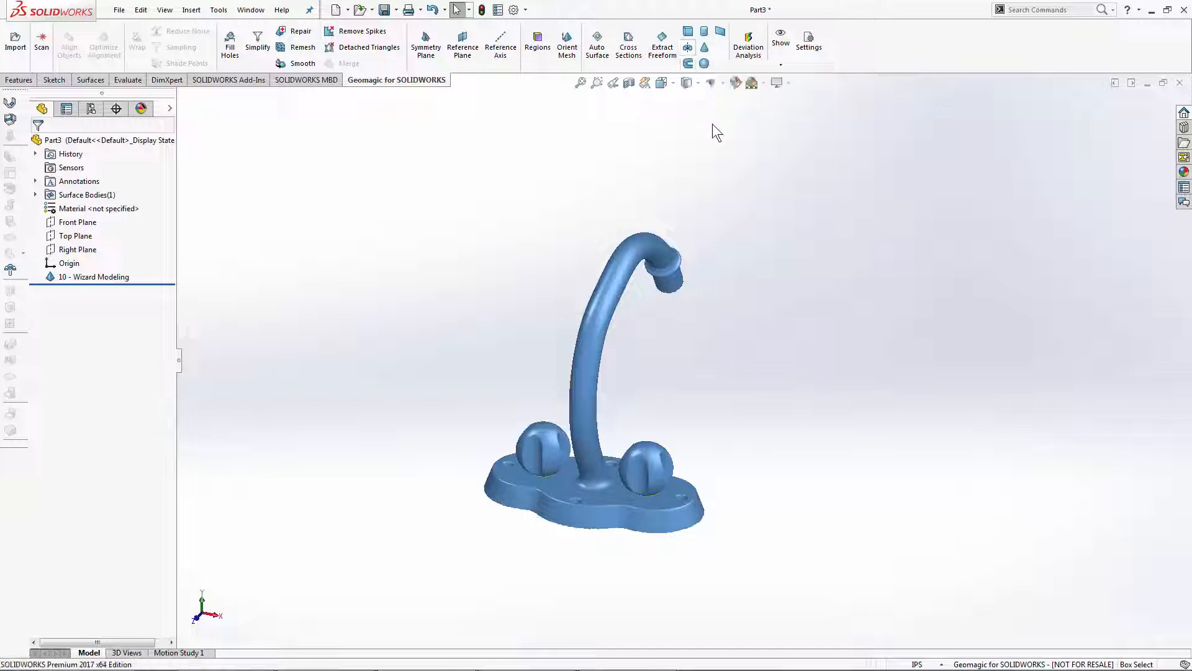
Extract a sphere from the near faucet knob as a new solid body using Smart Selection
middle_click_drag(771, 141, 656, 267)
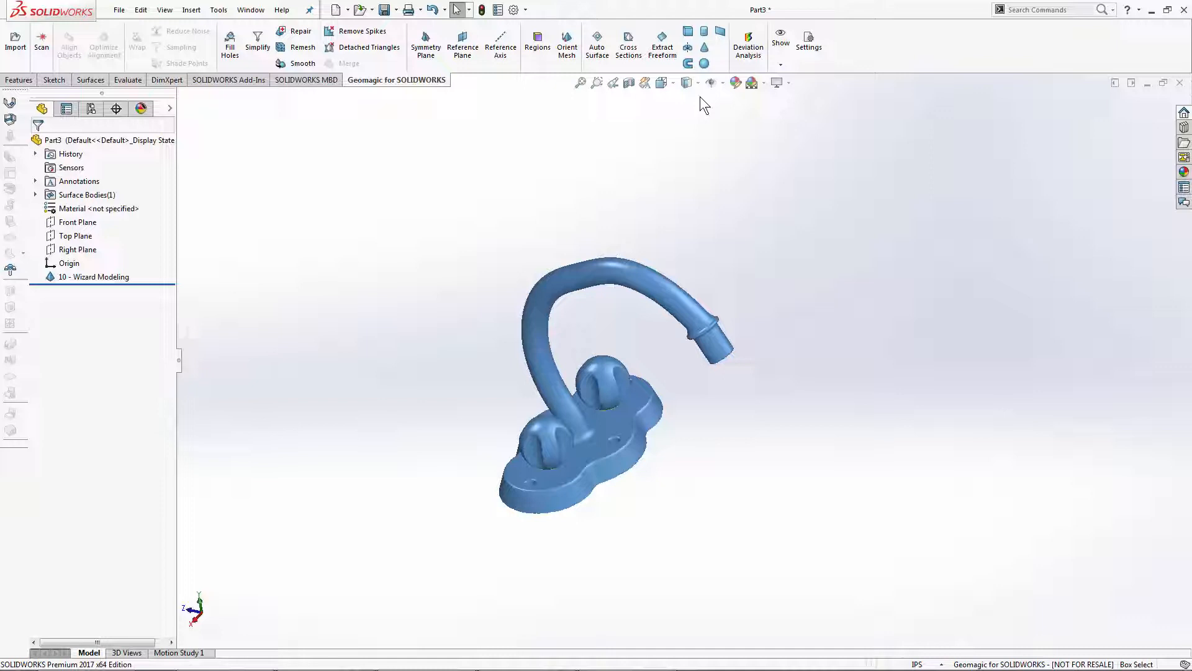
left_click(705, 63)
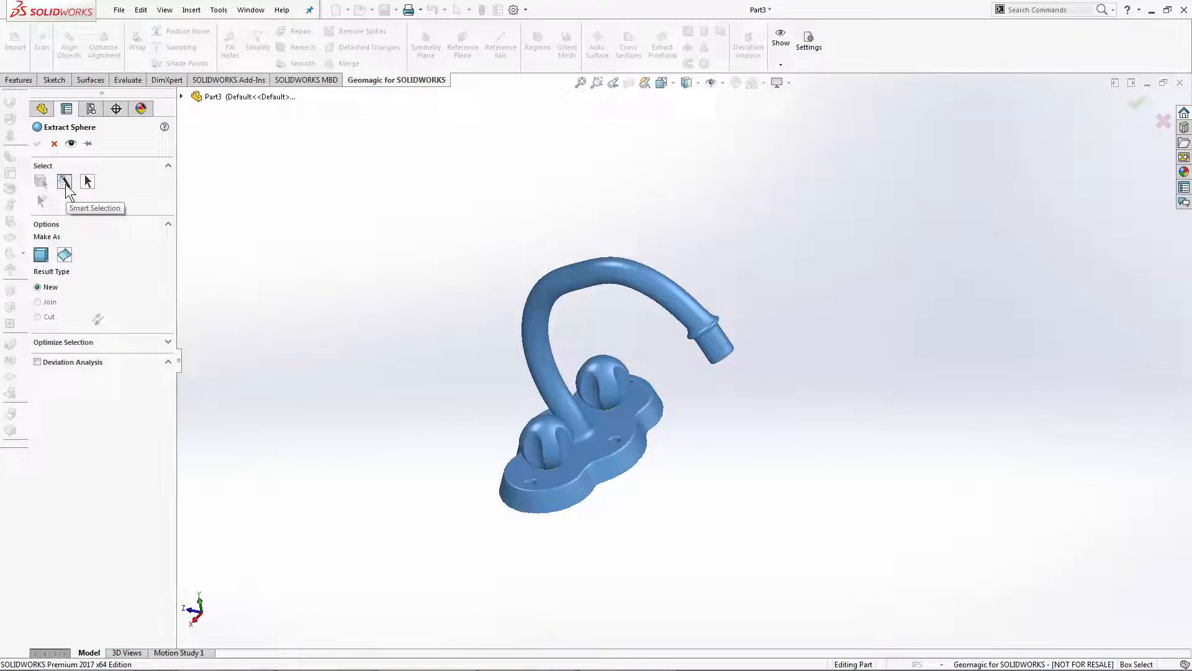
left_click(66, 184)
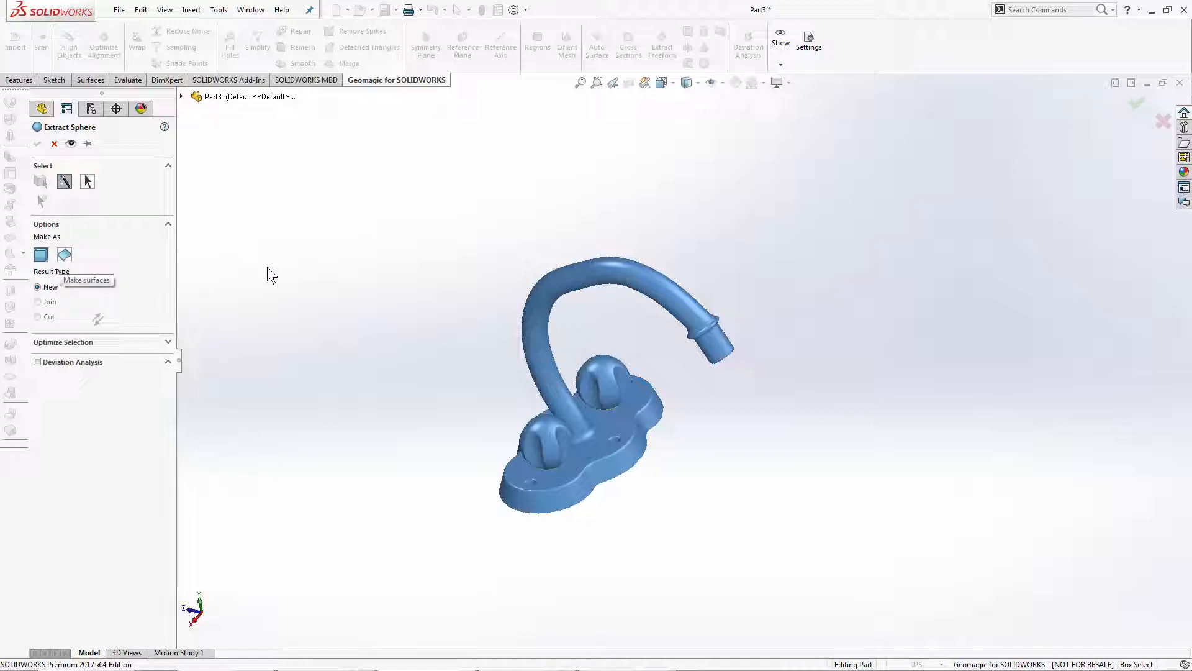
left_click(551, 444)
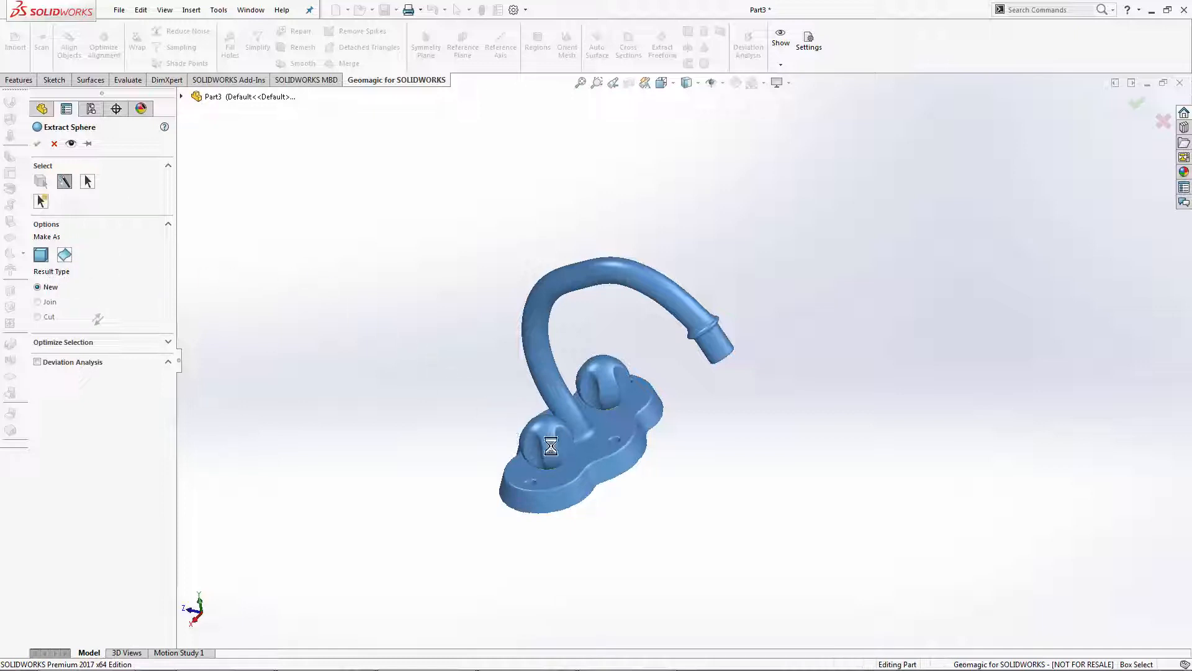
middle_click_drag(628, 426, 716, 426)
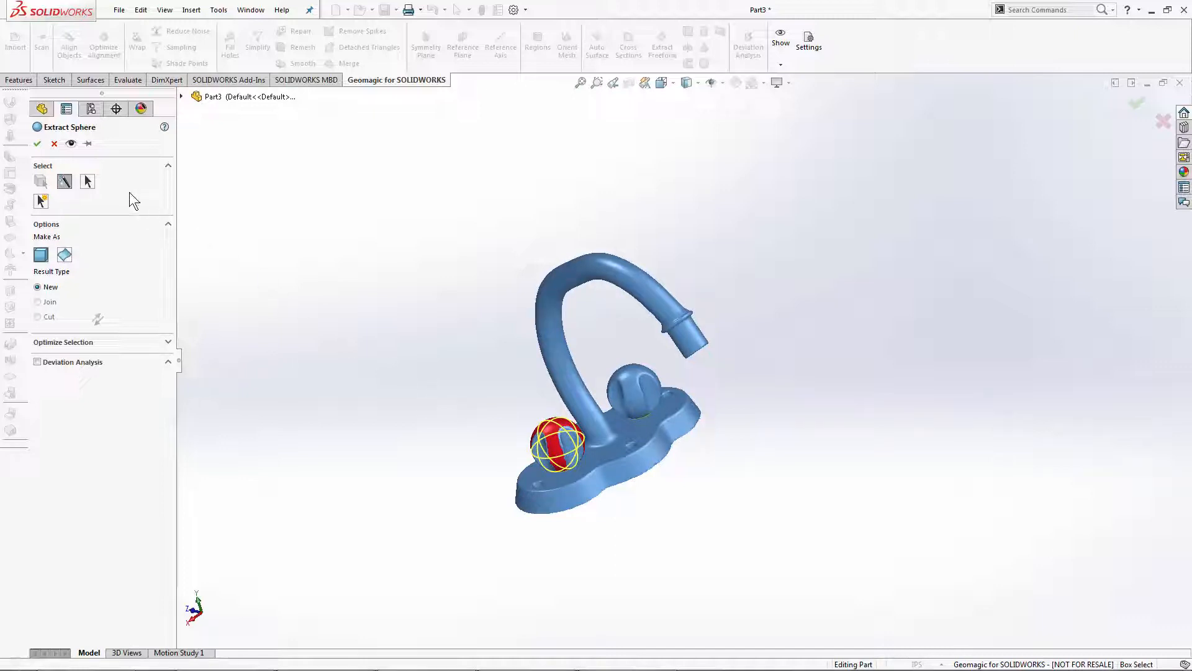
left_click(37, 143)
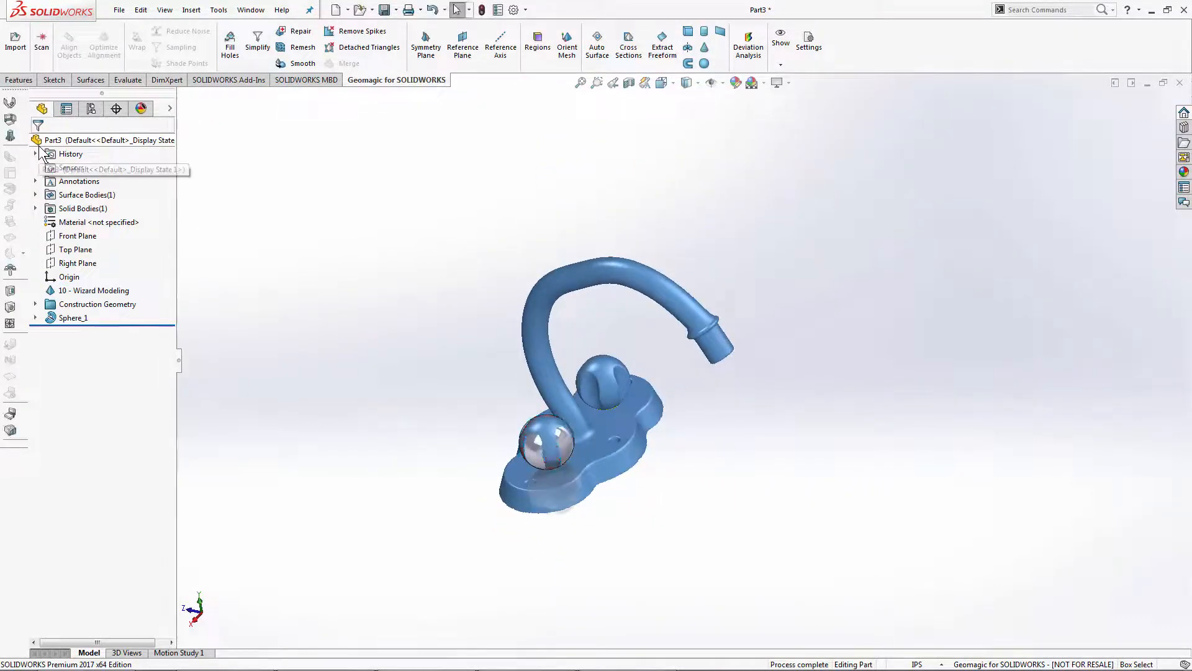
Inspect the extracted sphere against the scanned knob and open the sphere's underlying sketch for editing
scroll(657, 463, "down", 6)
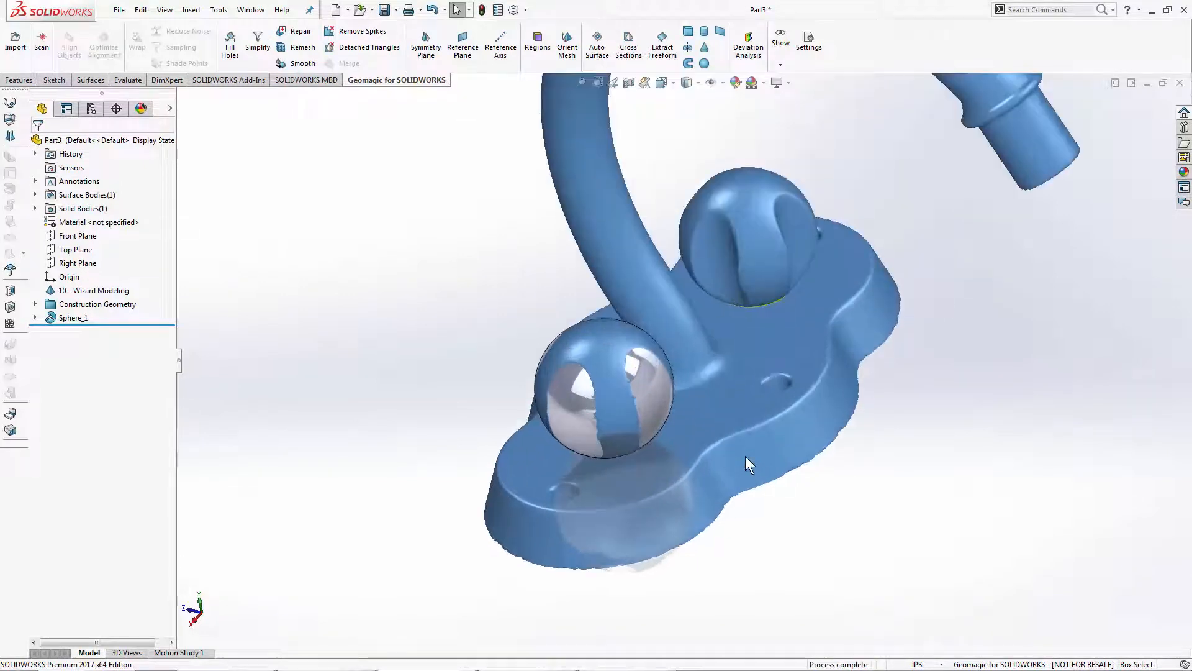
middle_click_drag(745, 456, 651, 349)
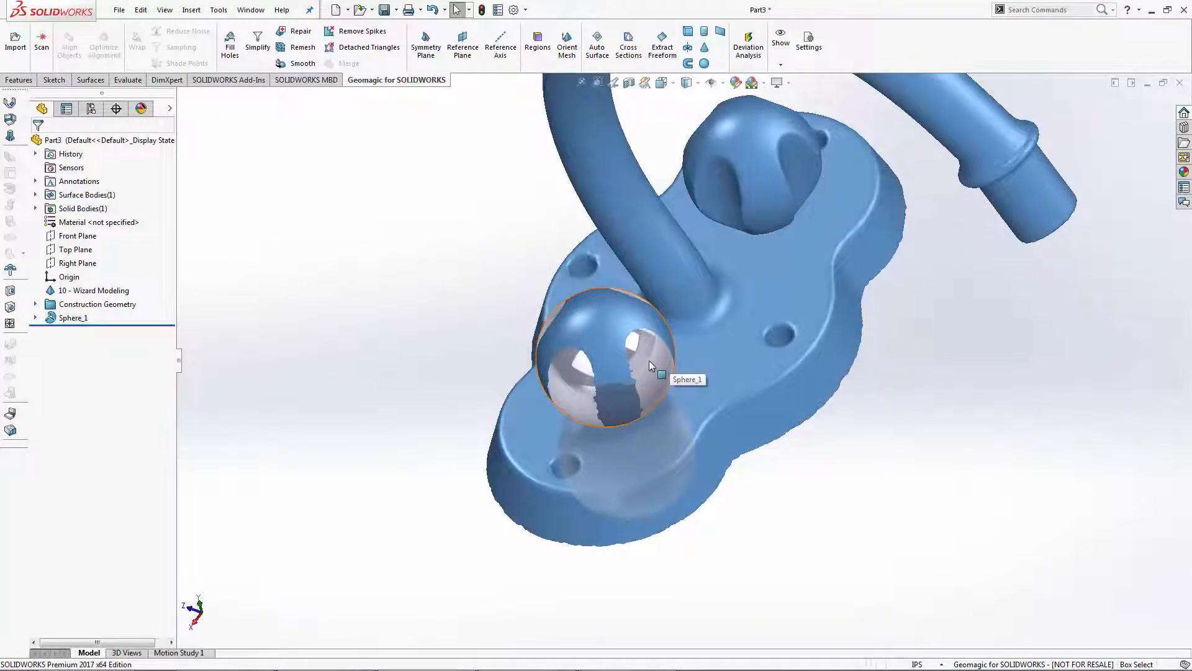
middle_click_drag(577, 468, 434, 386)
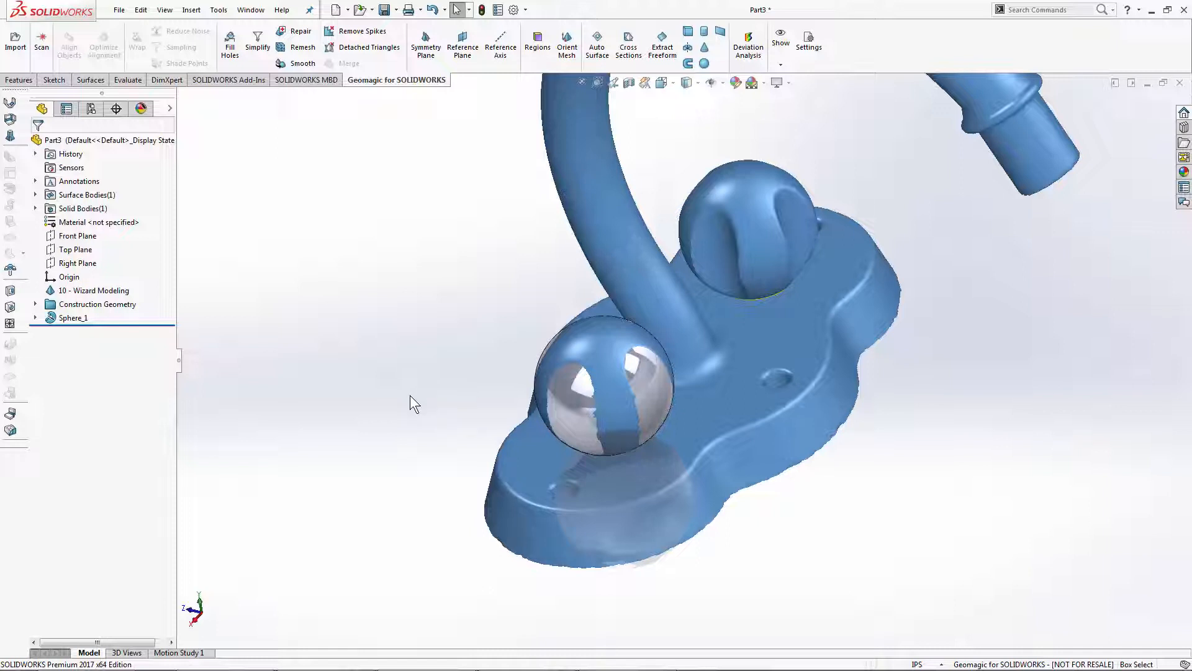
left_click(36, 318)
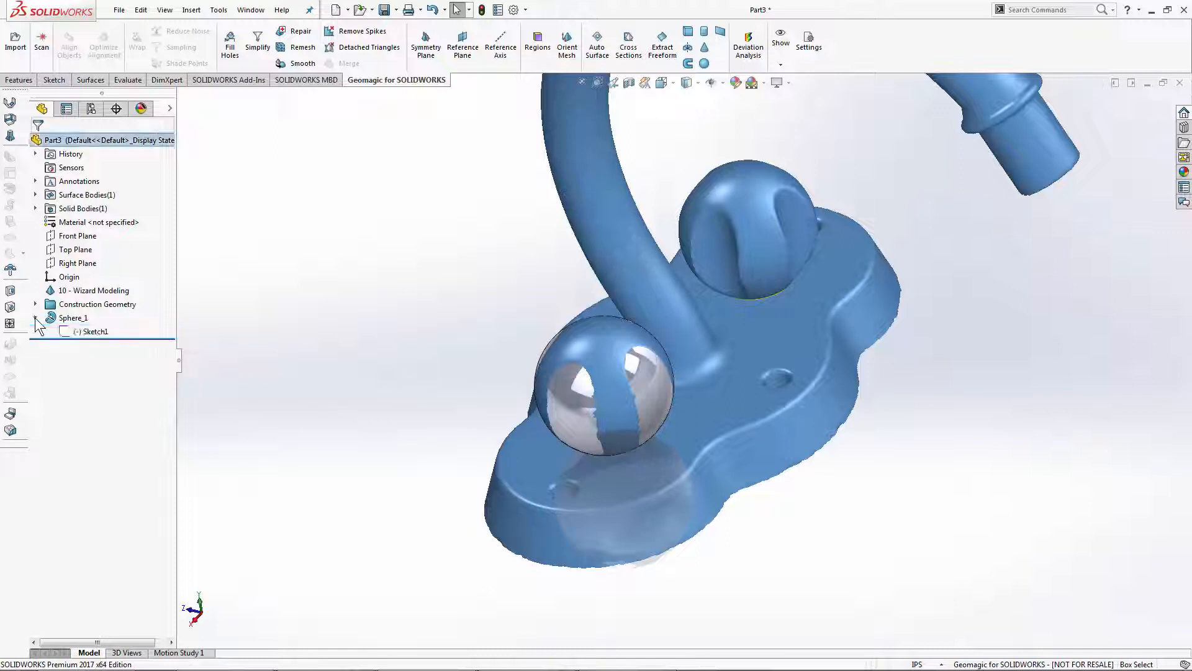
left_click(69, 330)
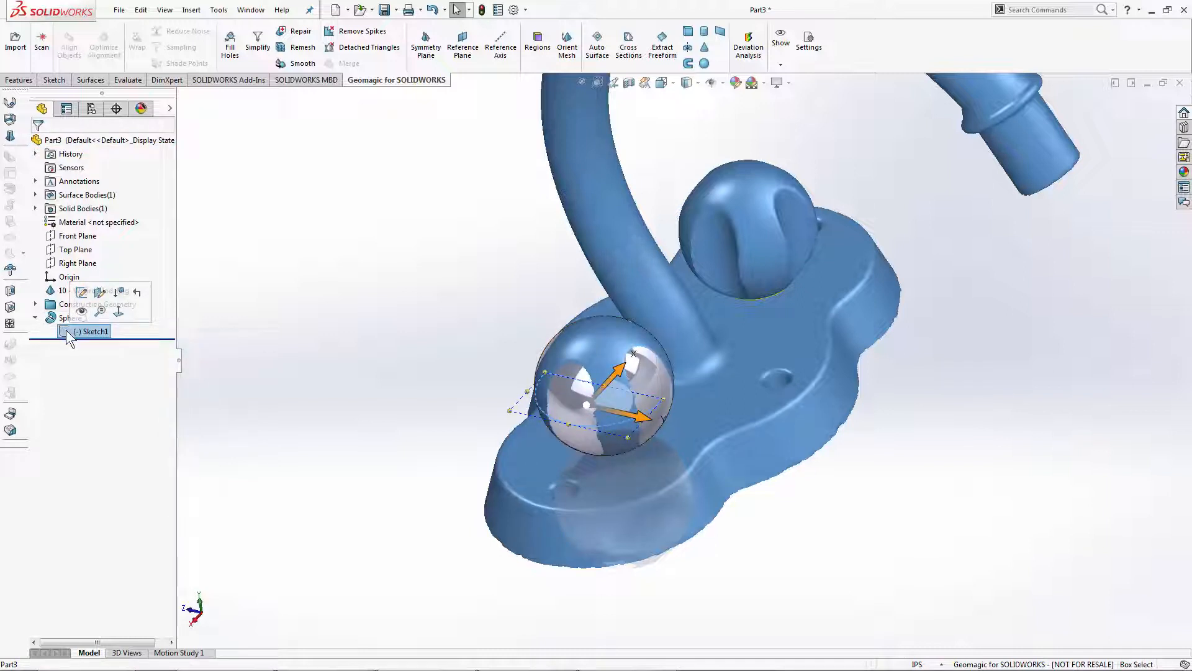
right_click(66, 329)
left_click(77, 294)
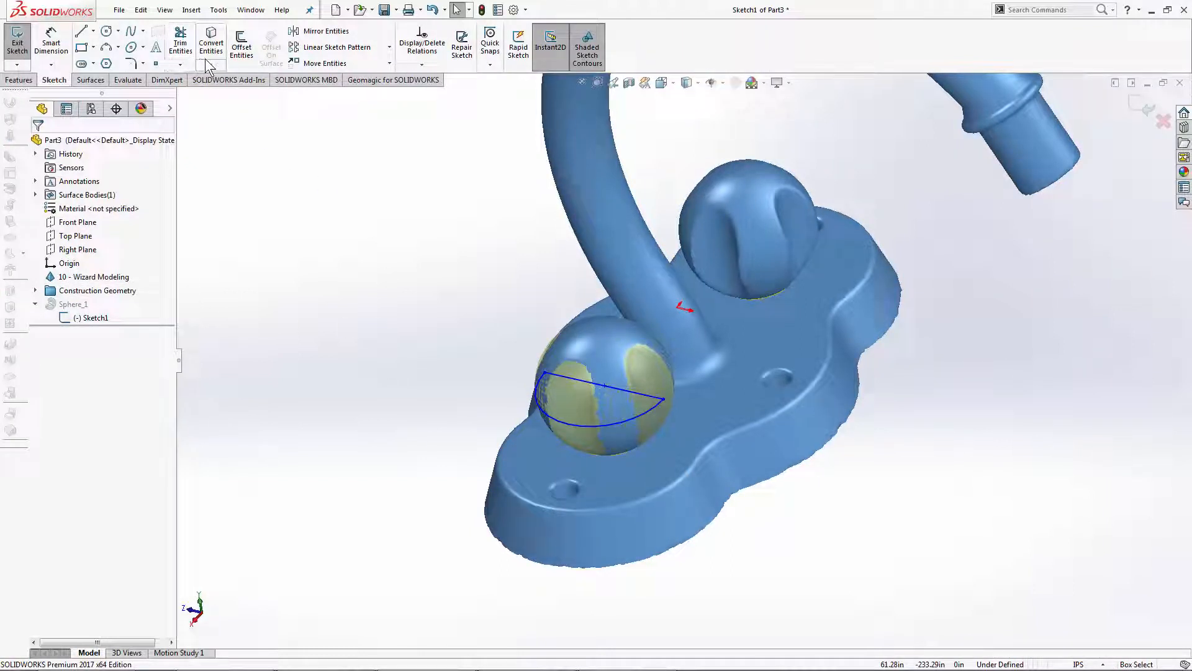
Dimension the sphere profile's arc with a radius of 25 in and exit the sketch
left_click(51, 44)
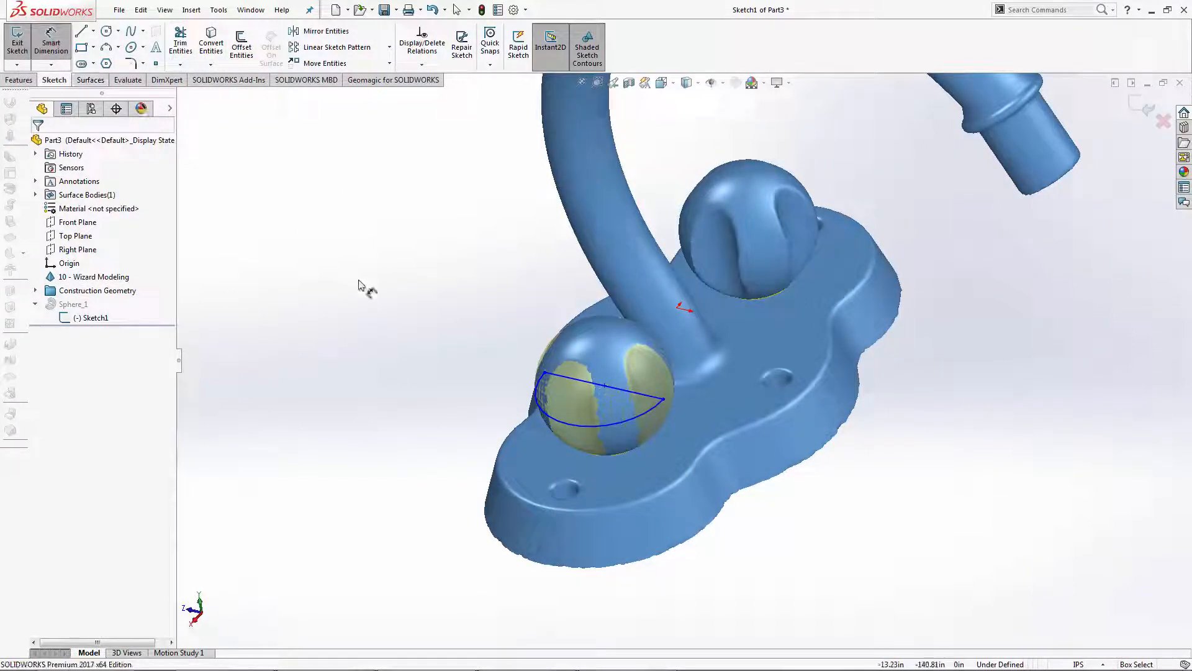
left_click(545, 405)
left_click(460, 380)
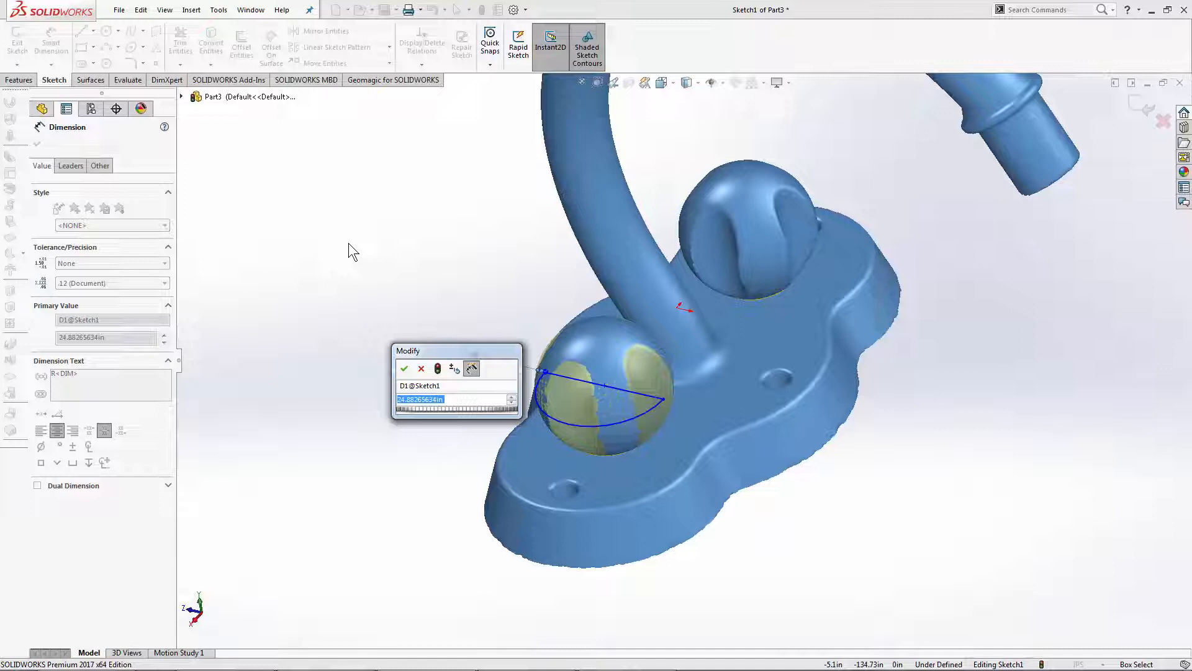
type("2")
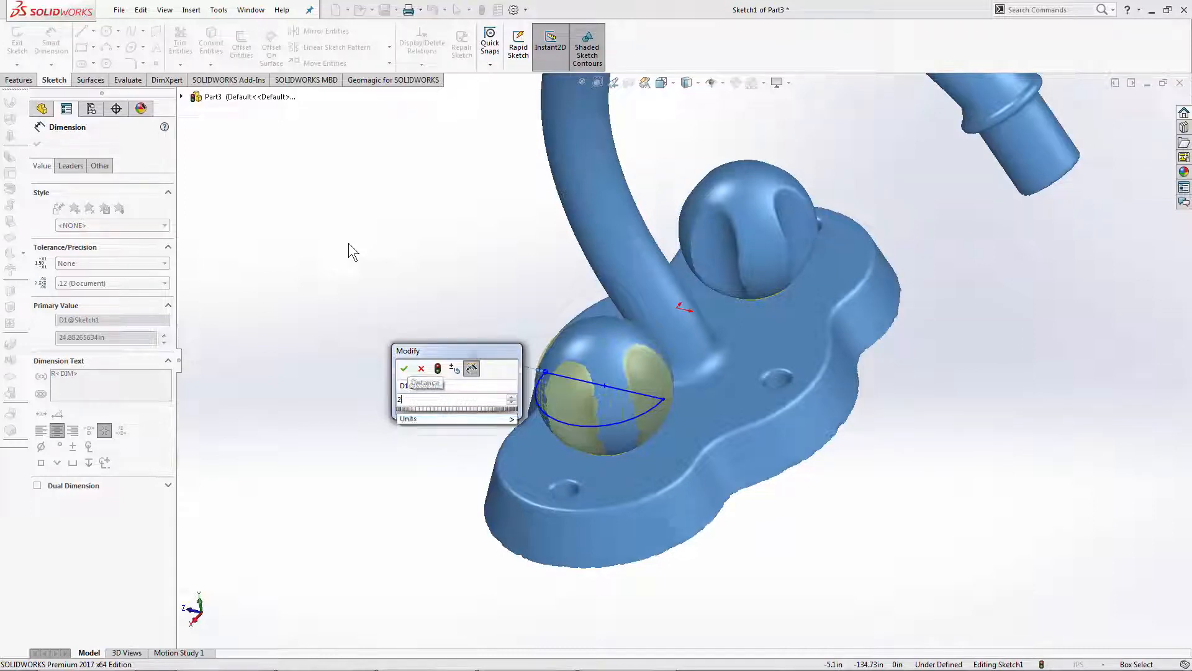
type("5")
key("Return")
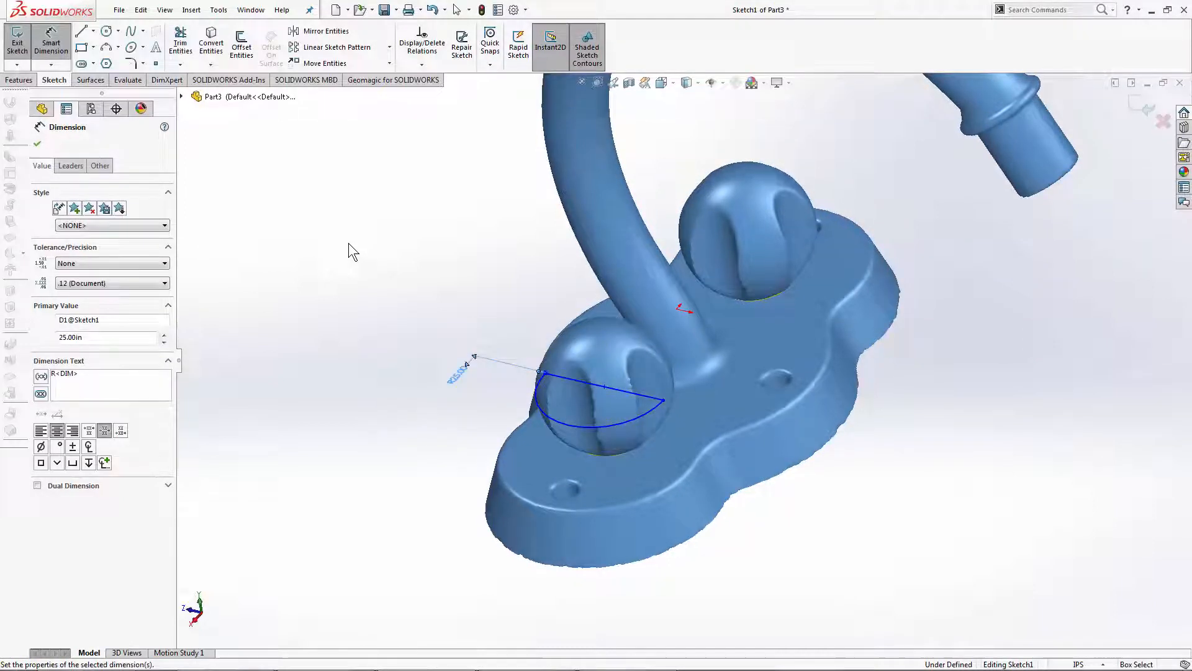
left_click(38, 144)
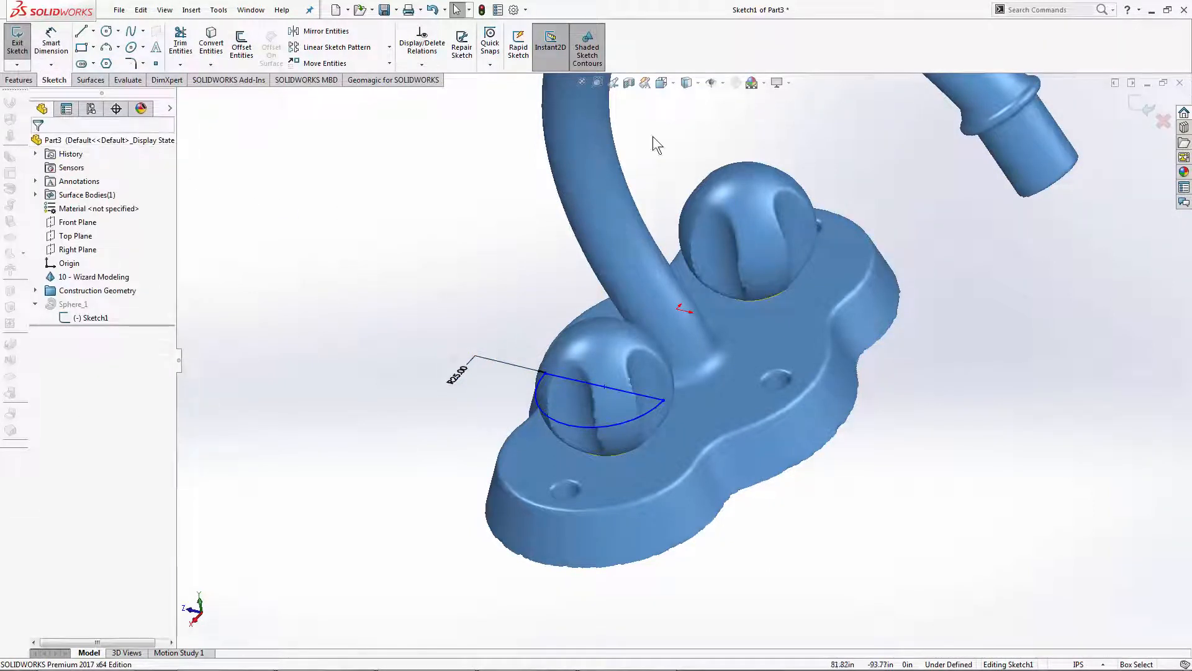
left_click(1144, 103)
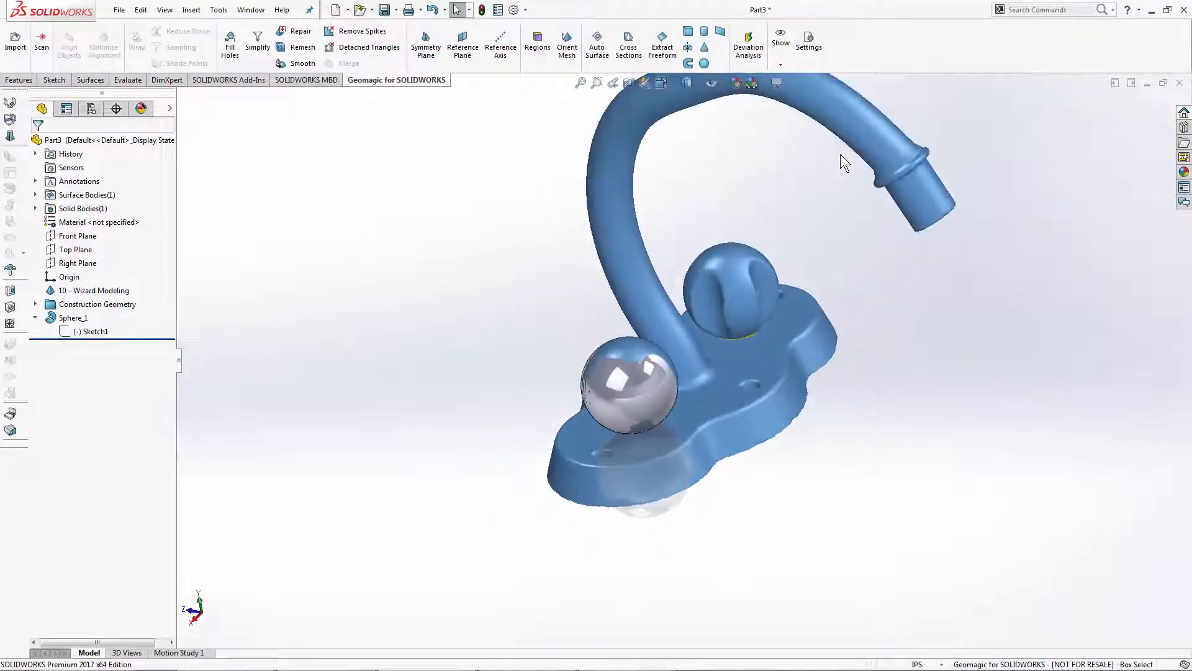
Extract the faucet base from its scanned side wall as a drafted solid extrusion, with blind end caps and the Join result type
middle_click_drag(868, 308, 850, 278)
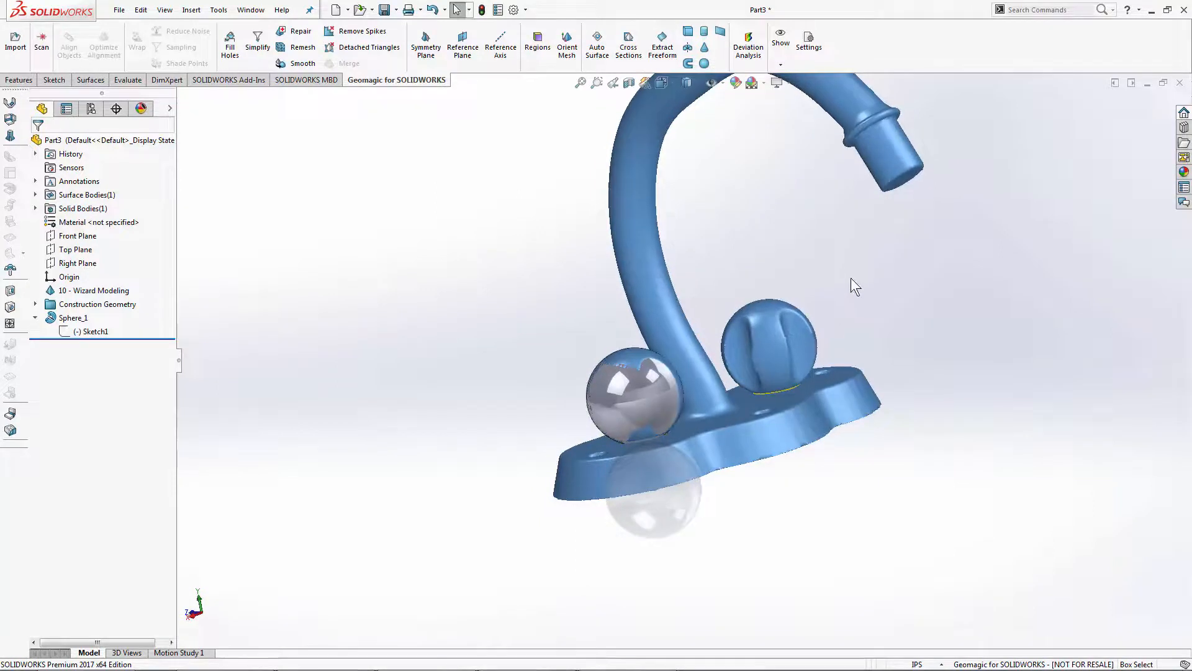
left_click(687, 34)
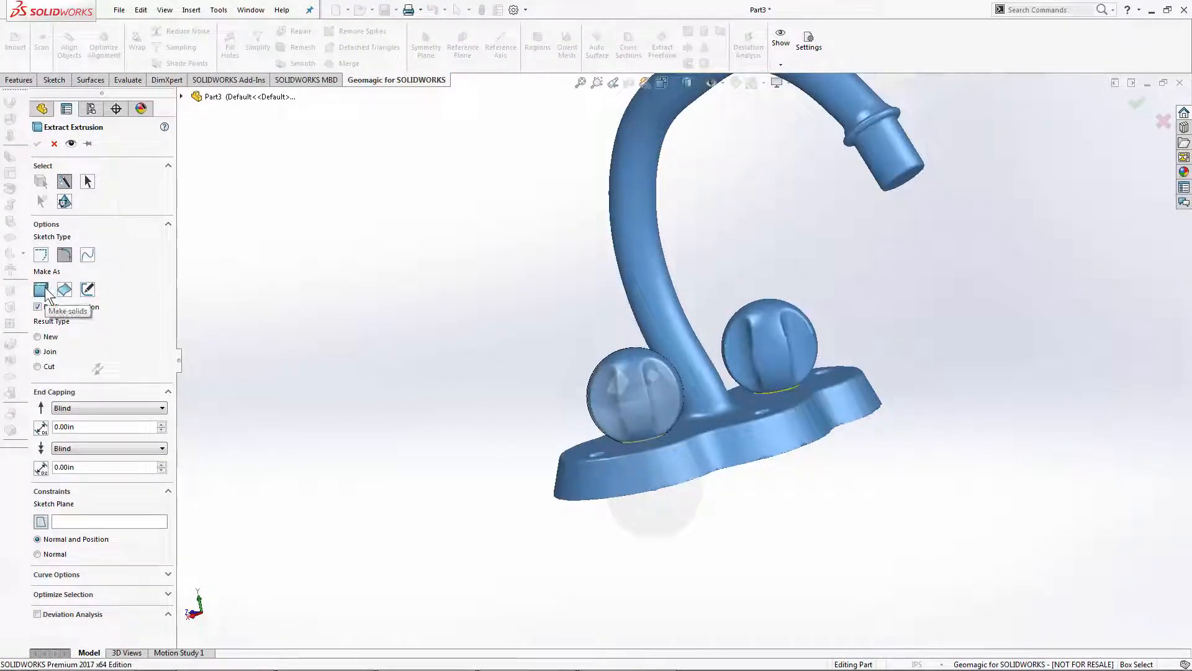
left_click(614, 476)
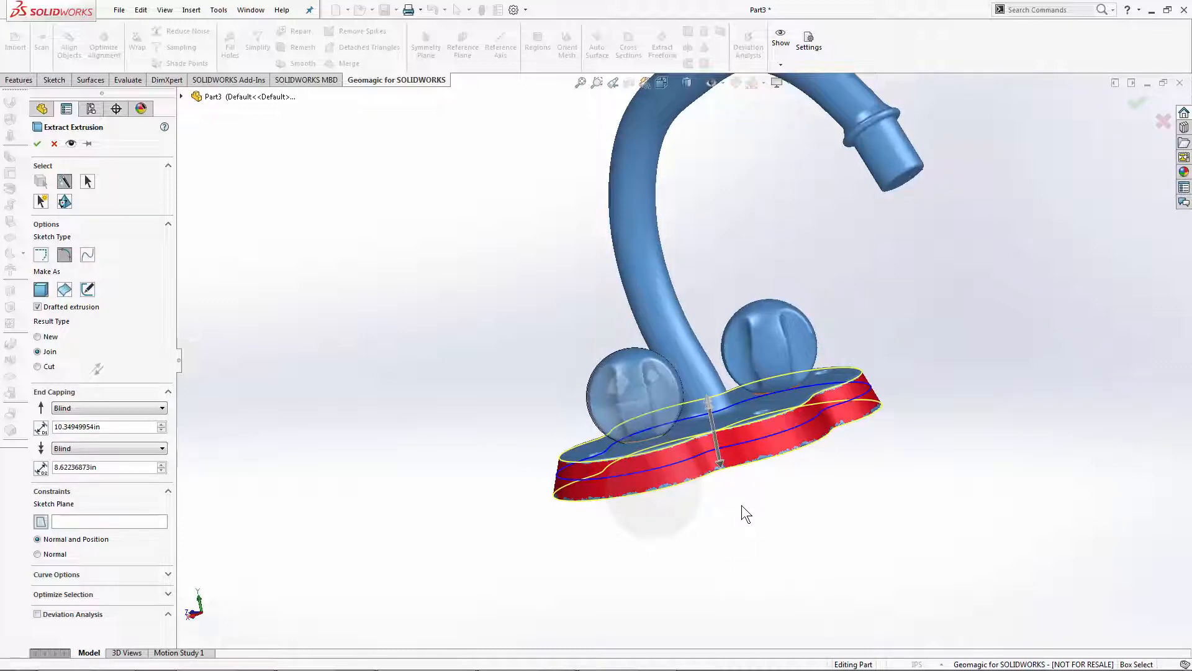
middle_click_drag(744, 506, 739, 565)
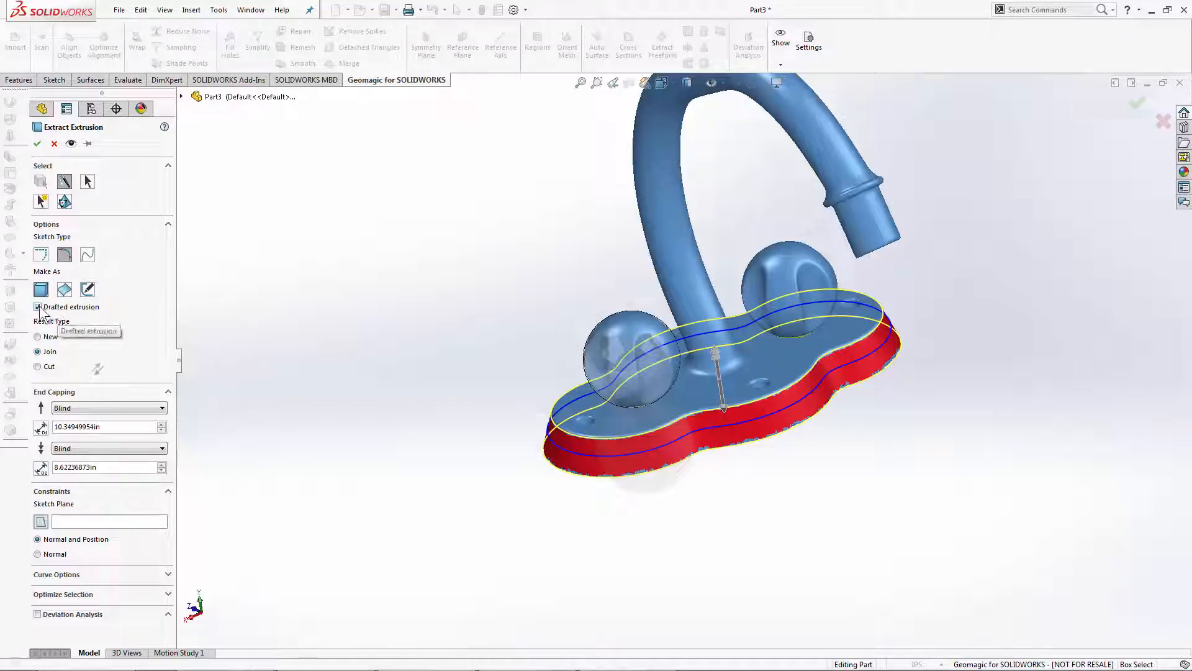
middle_click_drag(406, 372, 486, 451)
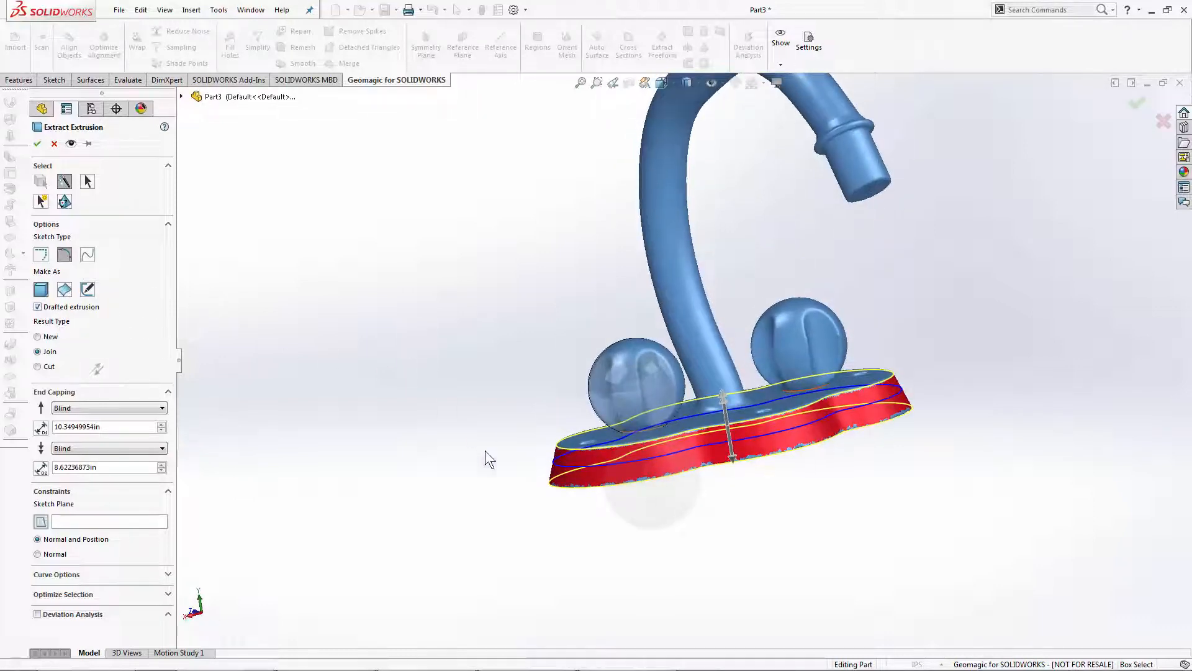
scroll(543, 484, "down", 6)
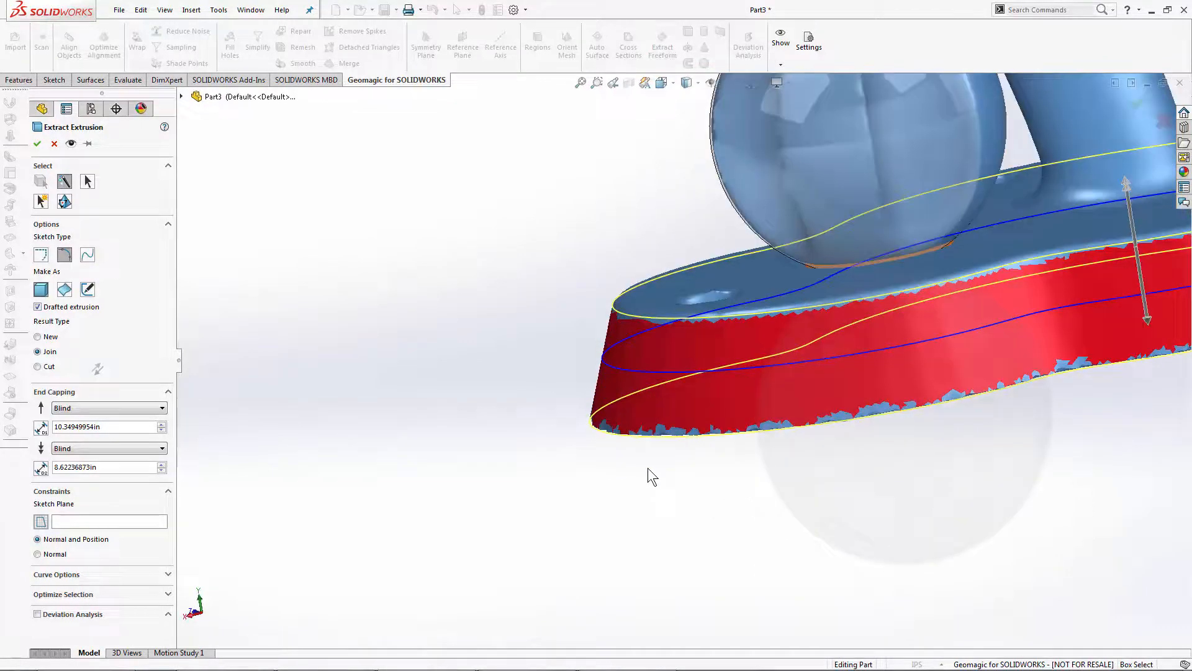
left_click(37, 307)
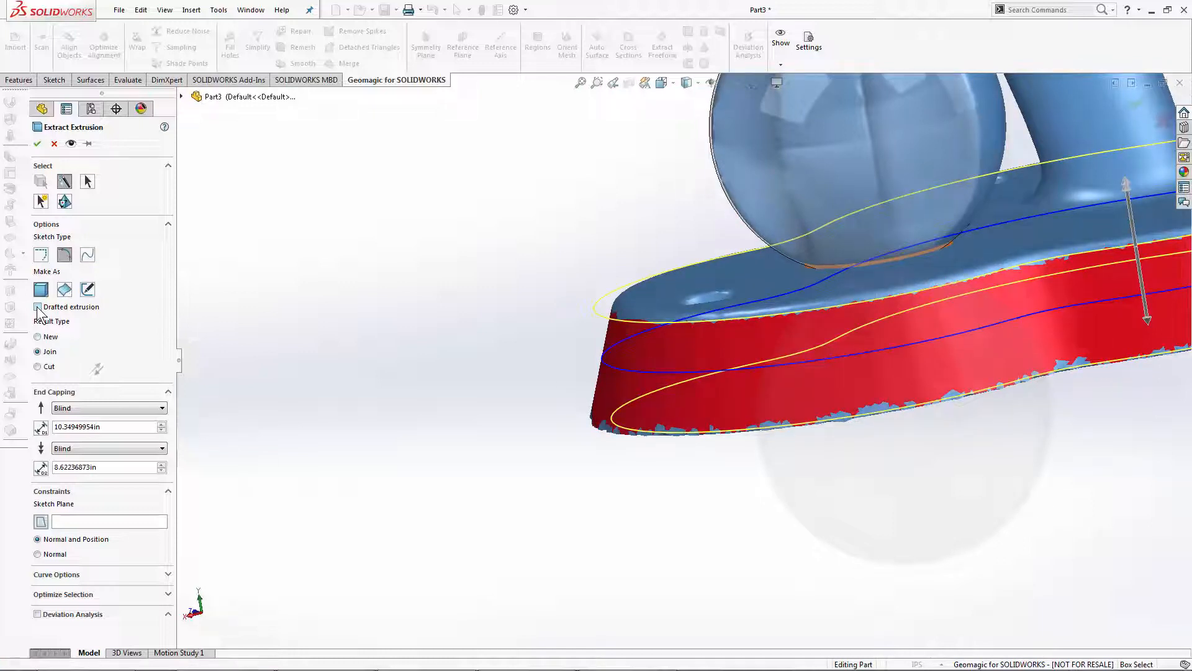
left_click(38, 307)
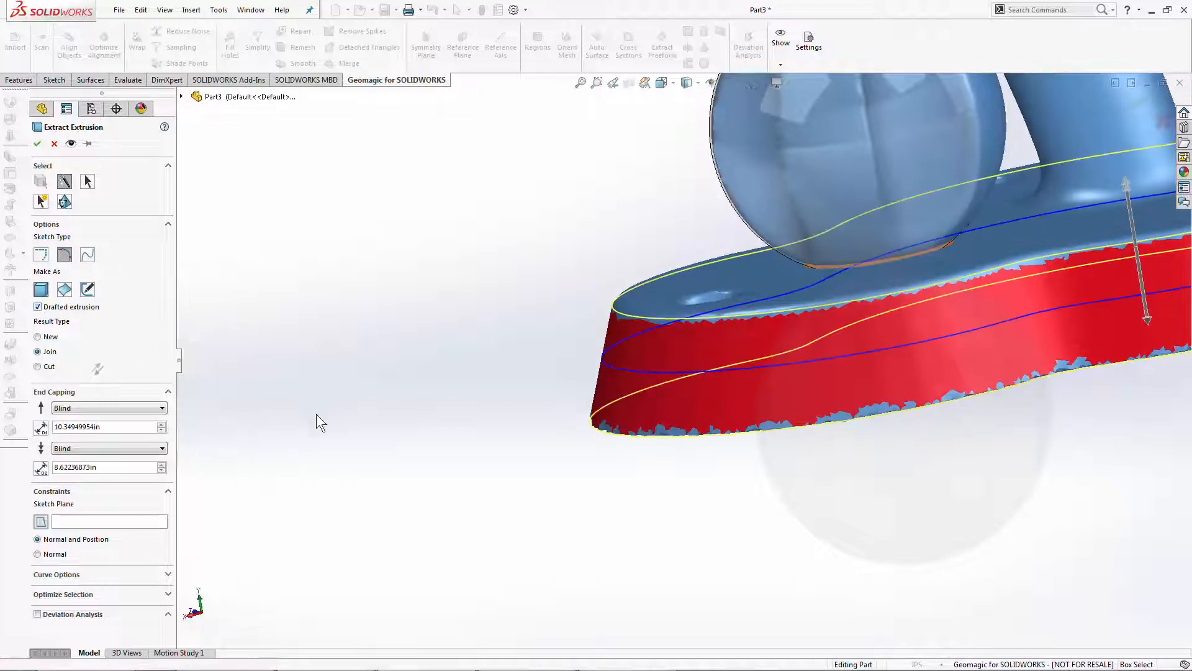
scroll(316, 426, "up", 6)
scroll(367, 434, "up", 1)
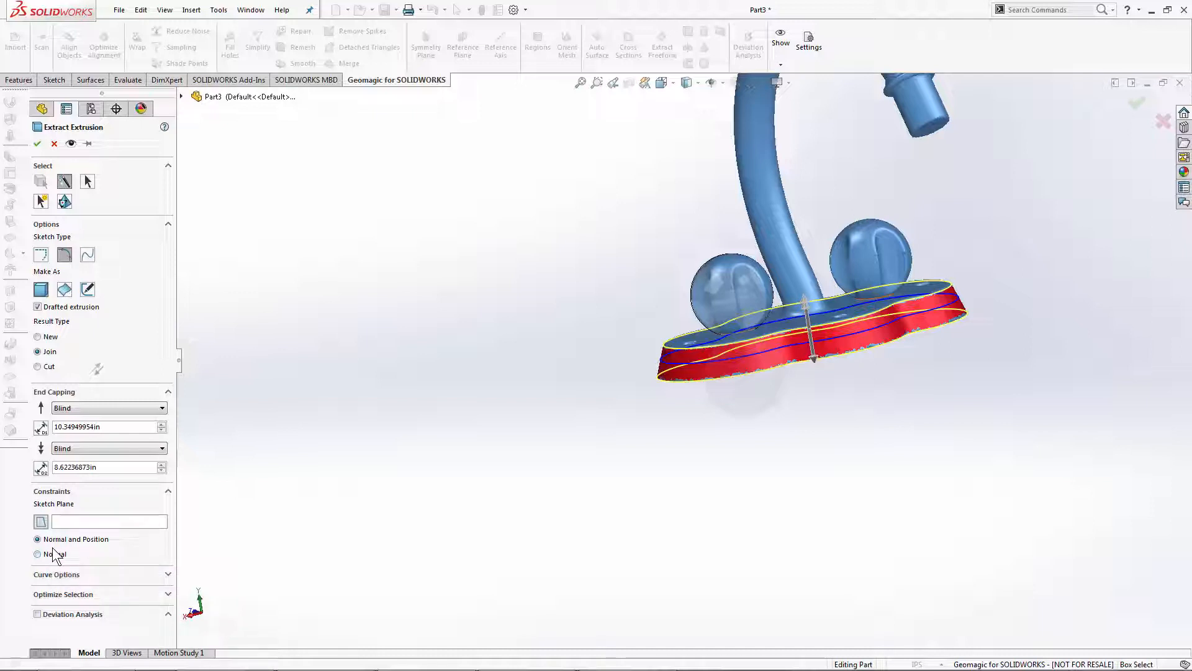
left_click(37, 143)
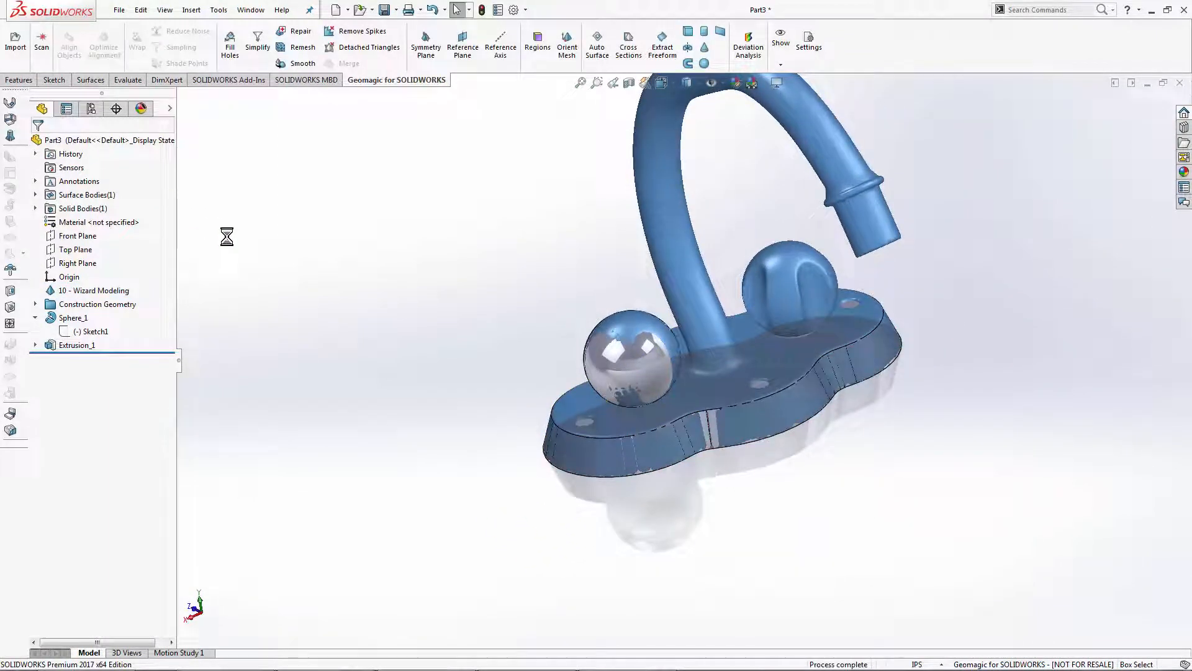
Hide the 10 - Wizard Modeling mesh to examine the extracted sphere and base, and show the mesh again
right_click(110, 291)
left_click(119, 274)
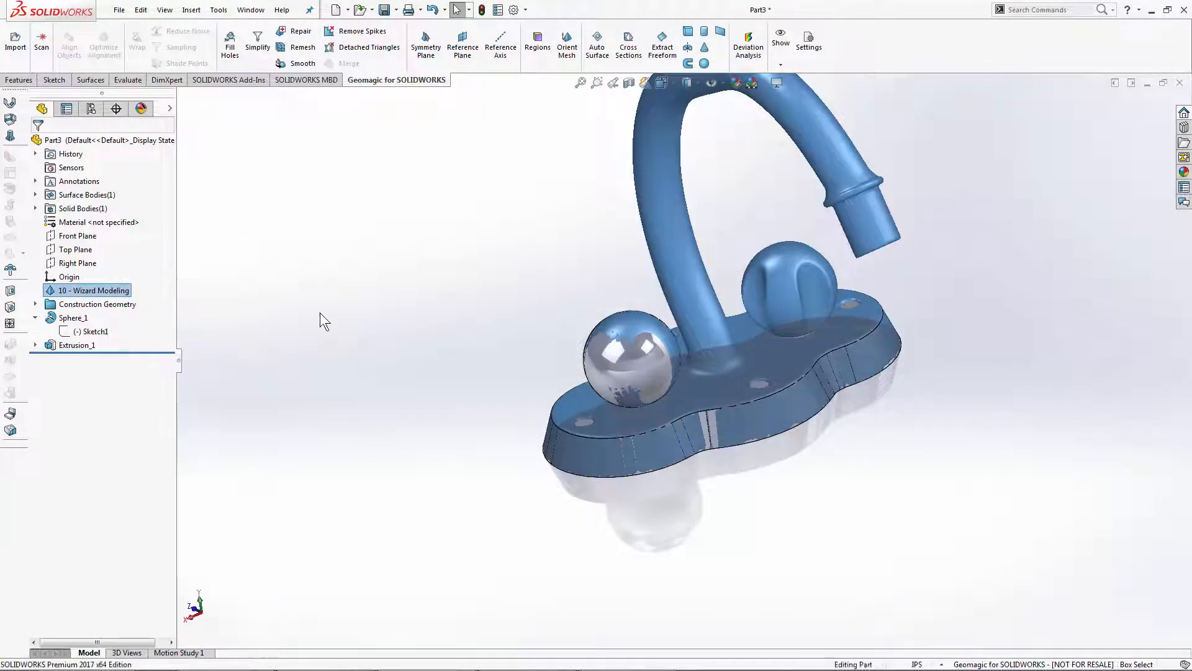
left_click(323, 311)
middle_click_drag(383, 367, 449, 353)
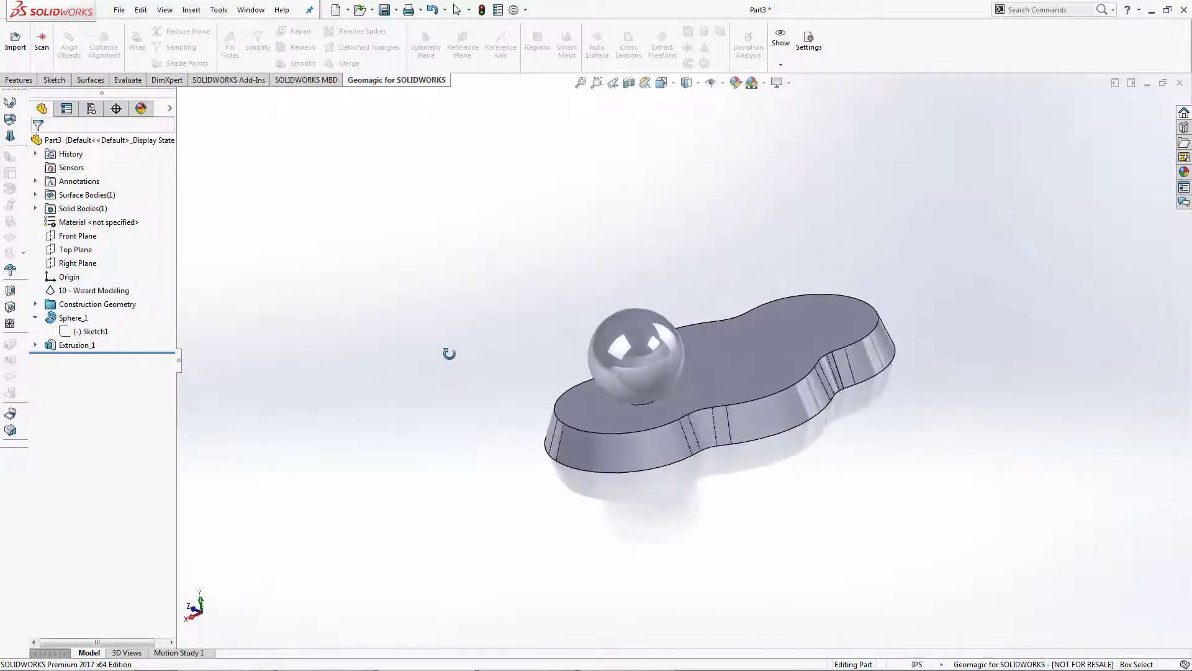
right_click(119, 290)
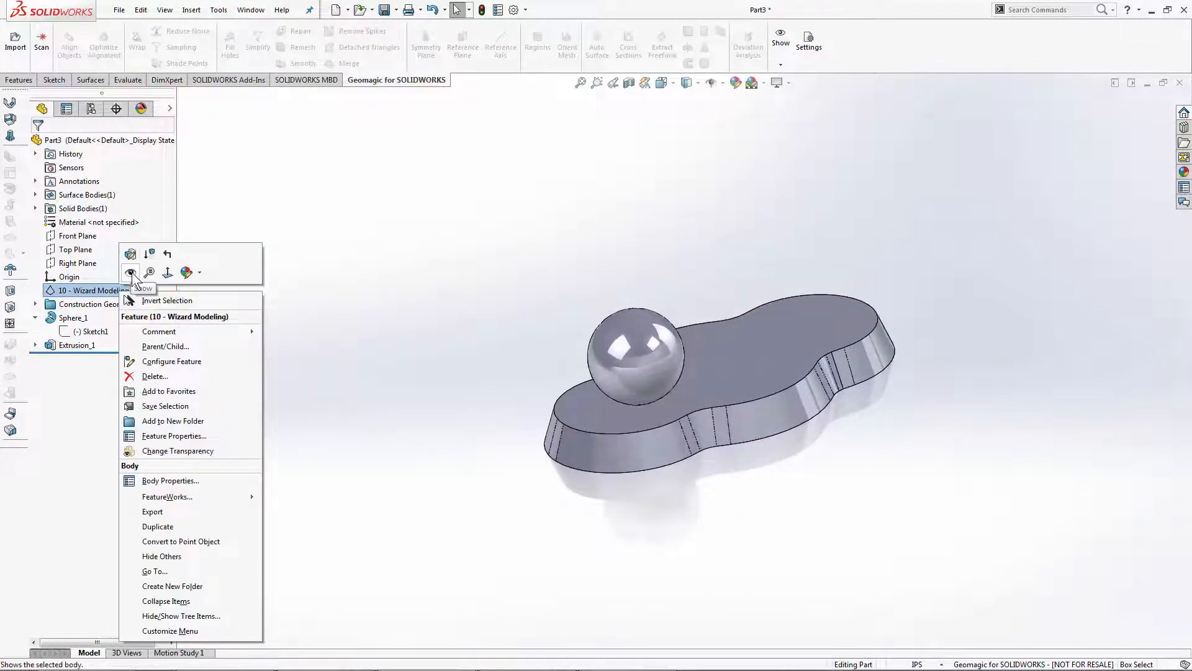
left_click(131, 272)
left_click(322, 331)
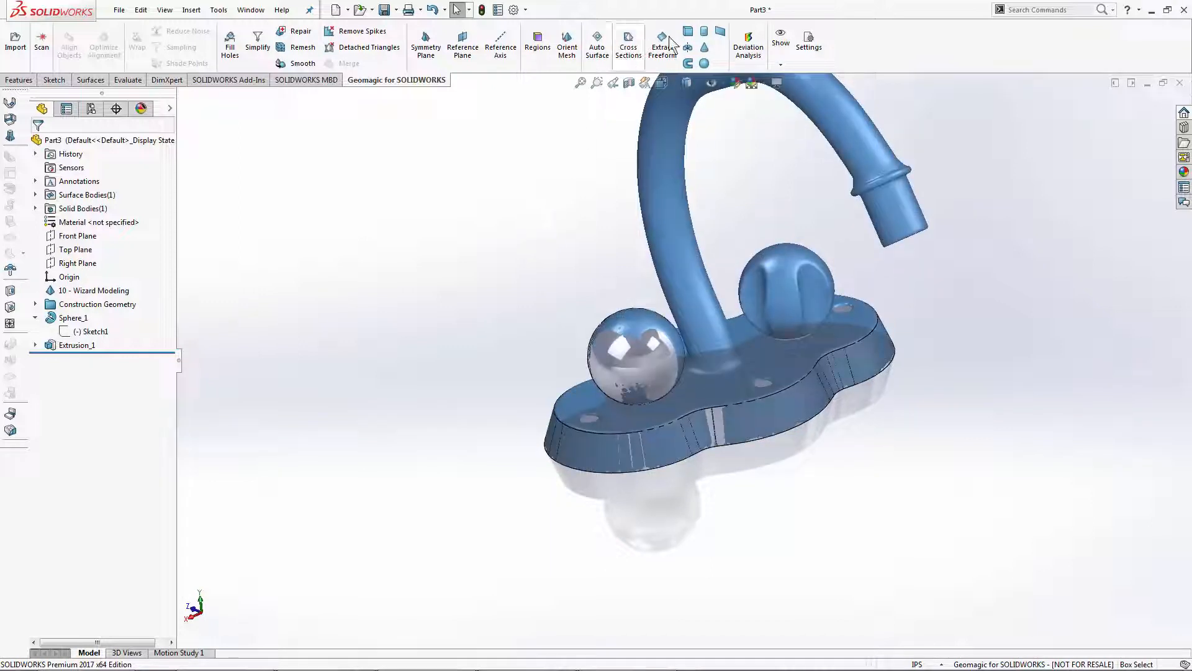
Extract the near knob's scanned finger recess as a solid cylinder with the Cut result type and blind end caps of about 22.27 and 31.50 in
left_click(704, 31)
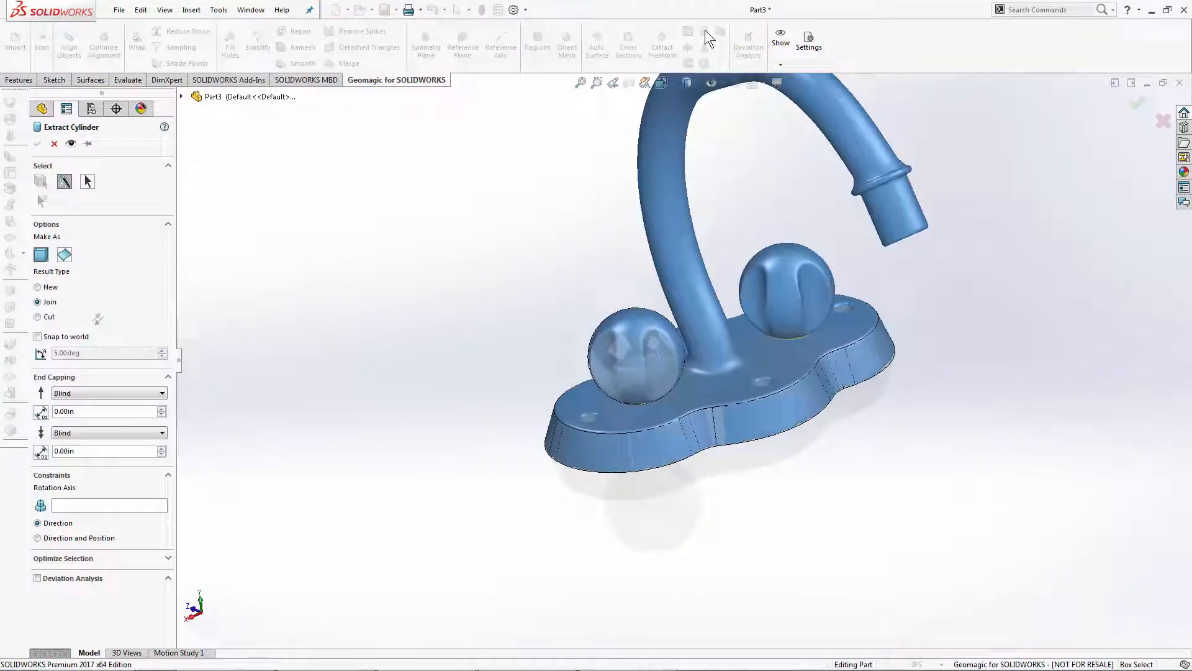
scroll(654, 375, "down", 3)
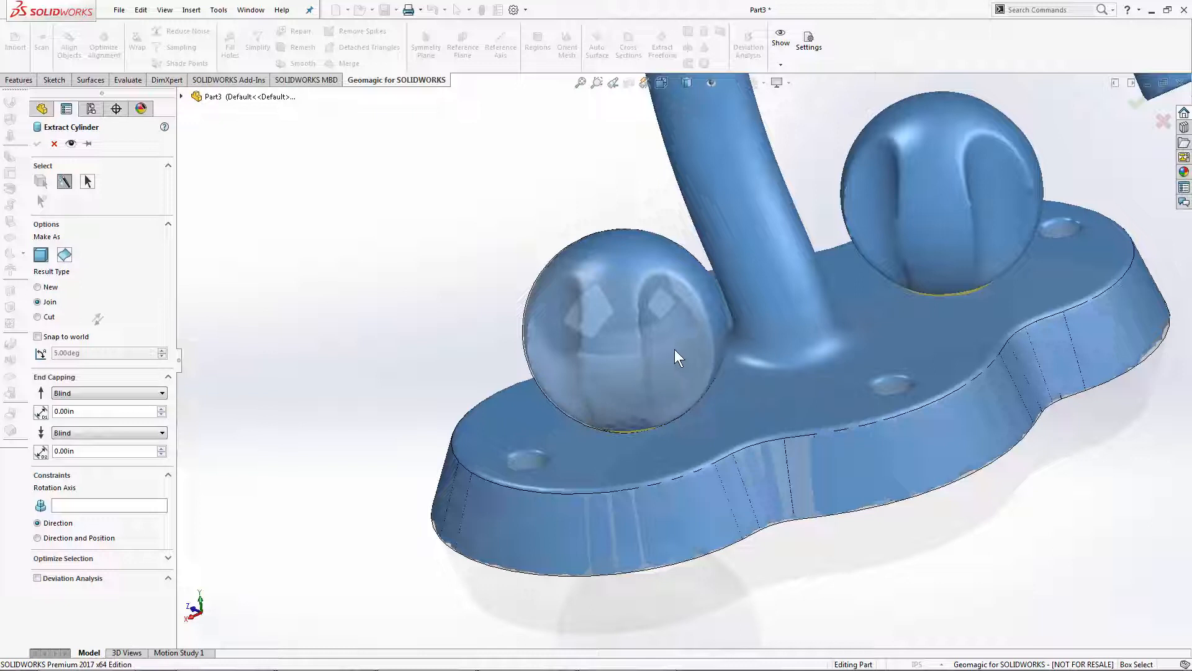
left_click_drag(672, 349, 669, 291)
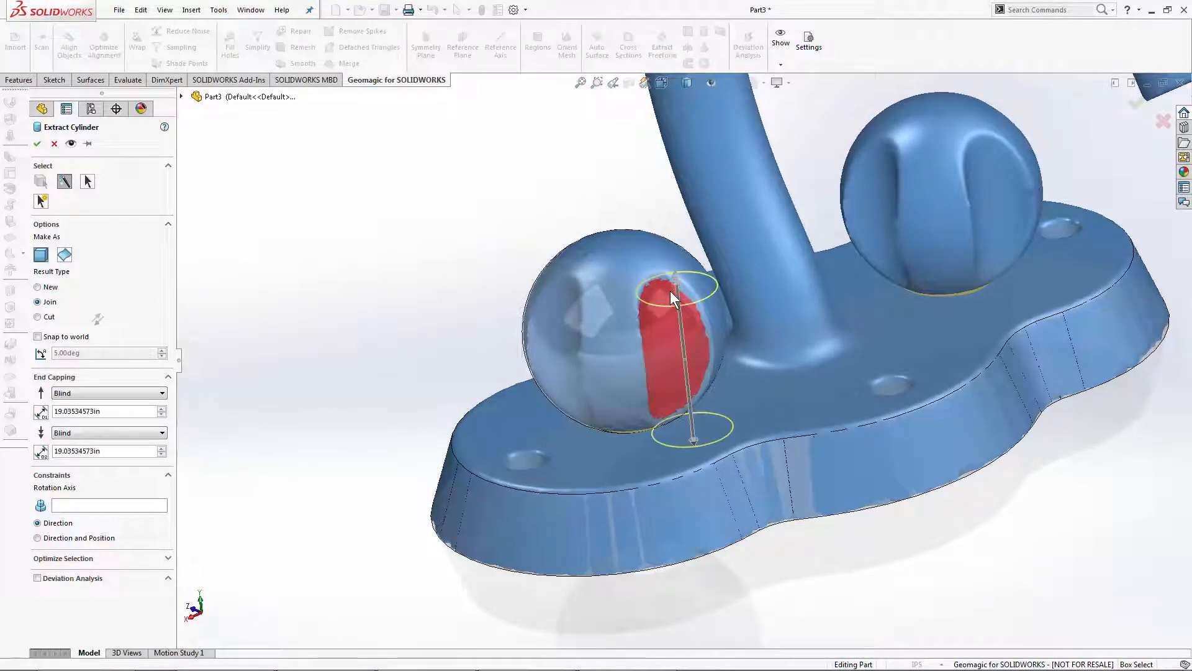
mouse_move(669, 291)
middle_mouse_down()
mouse_move(706, 300)
mouse_move(661, 284)
middle_mouse_up()
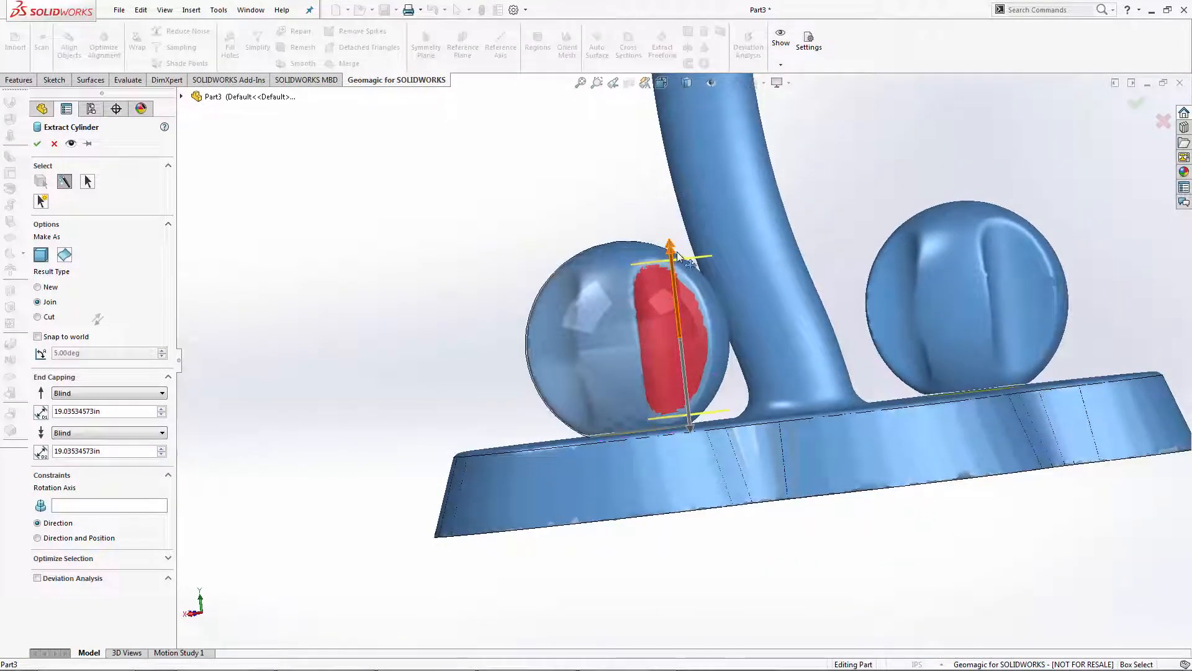
left_click_drag(673, 252, 665, 197)
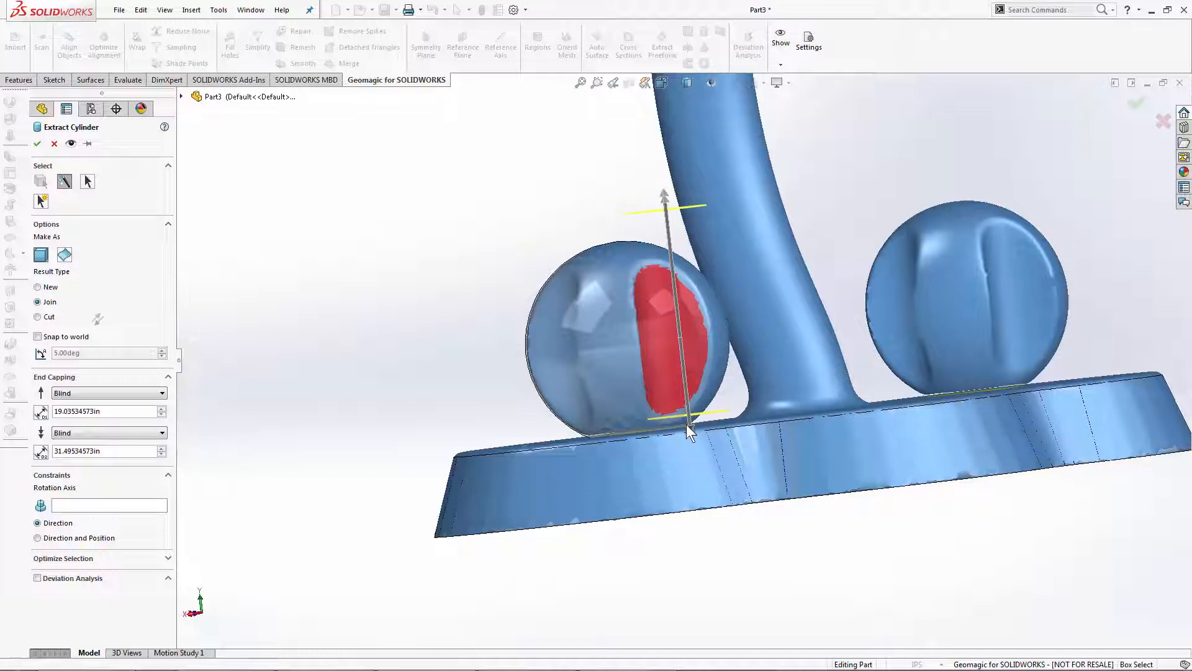
left_click_drag(694, 434, 692, 442)
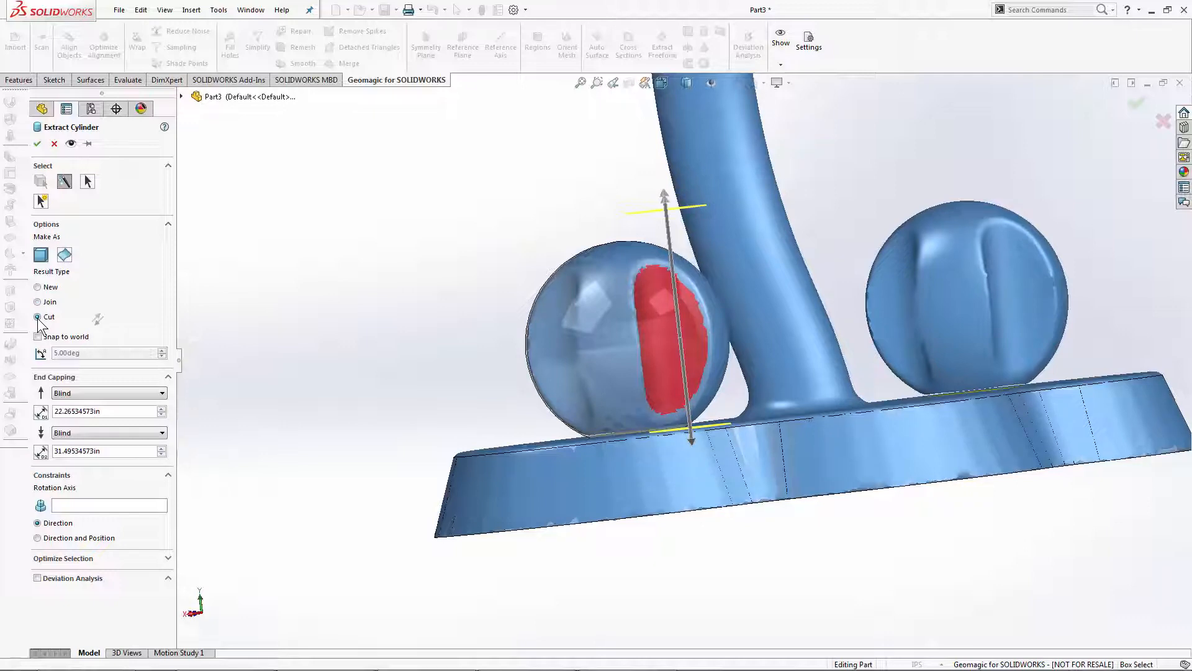
left_click(37, 144)
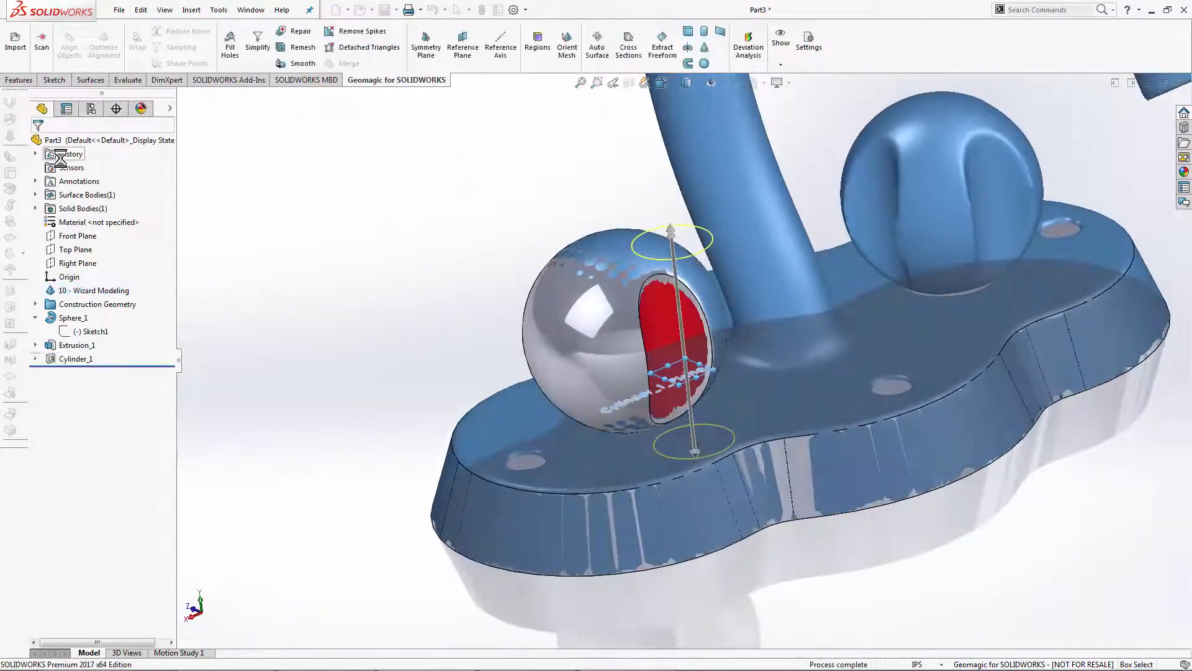
Expand the extracted cylinder cut and examine its underlying circle sketch on the near knob
left_click(71, 359)
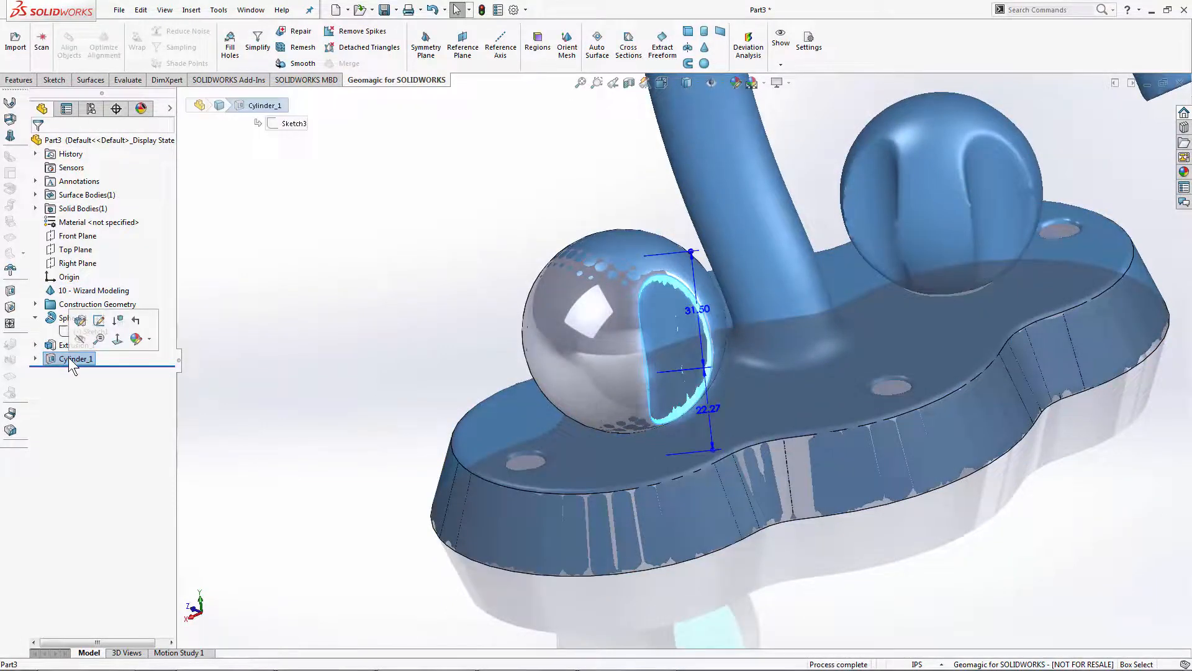
left_click(35, 359)
left_click(76, 371)
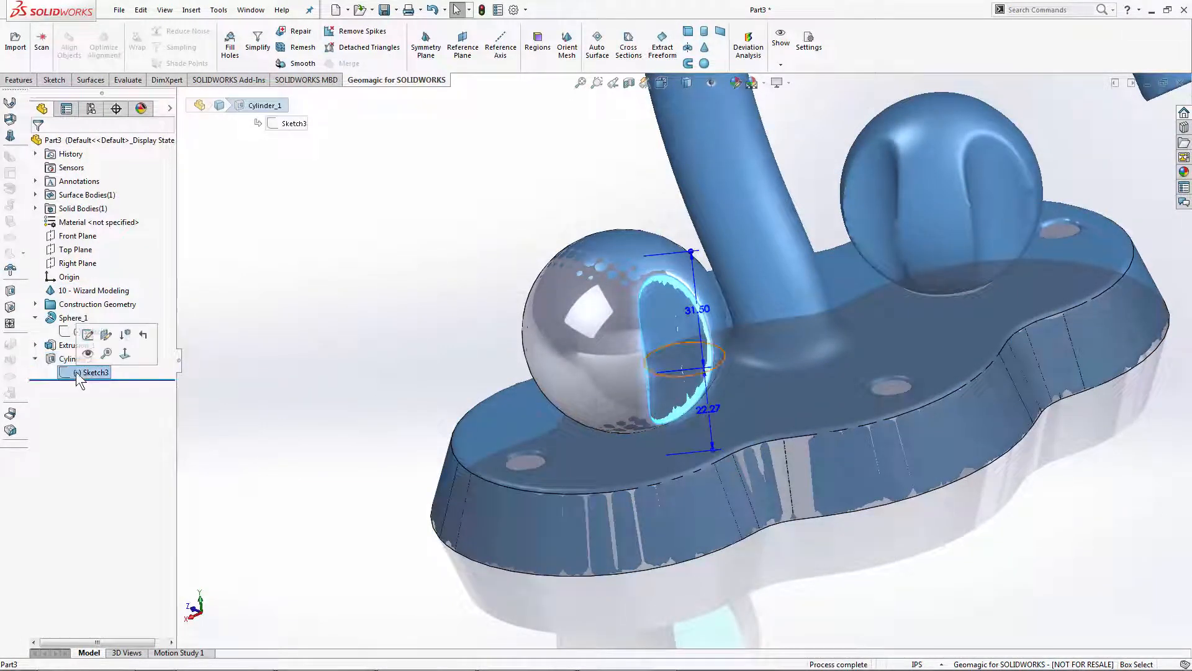
middle_click_drag(301, 337, 303, 351)
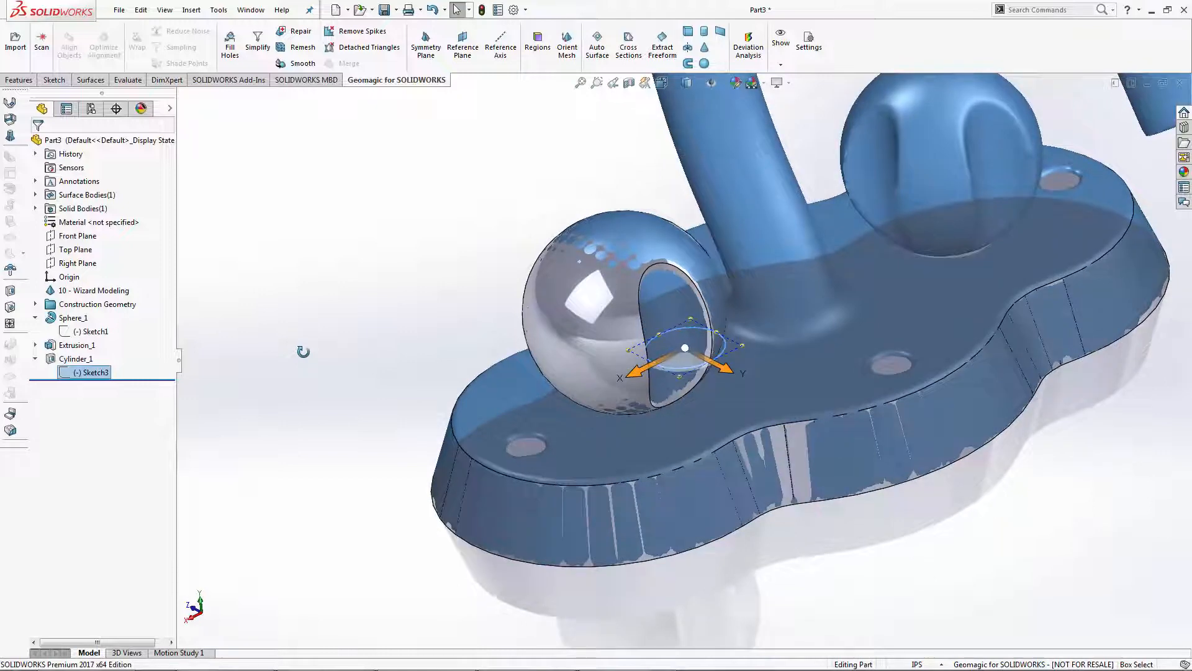
left_click(392, 352)
middle_click_drag(390, 352, 389, 381)
key("f")
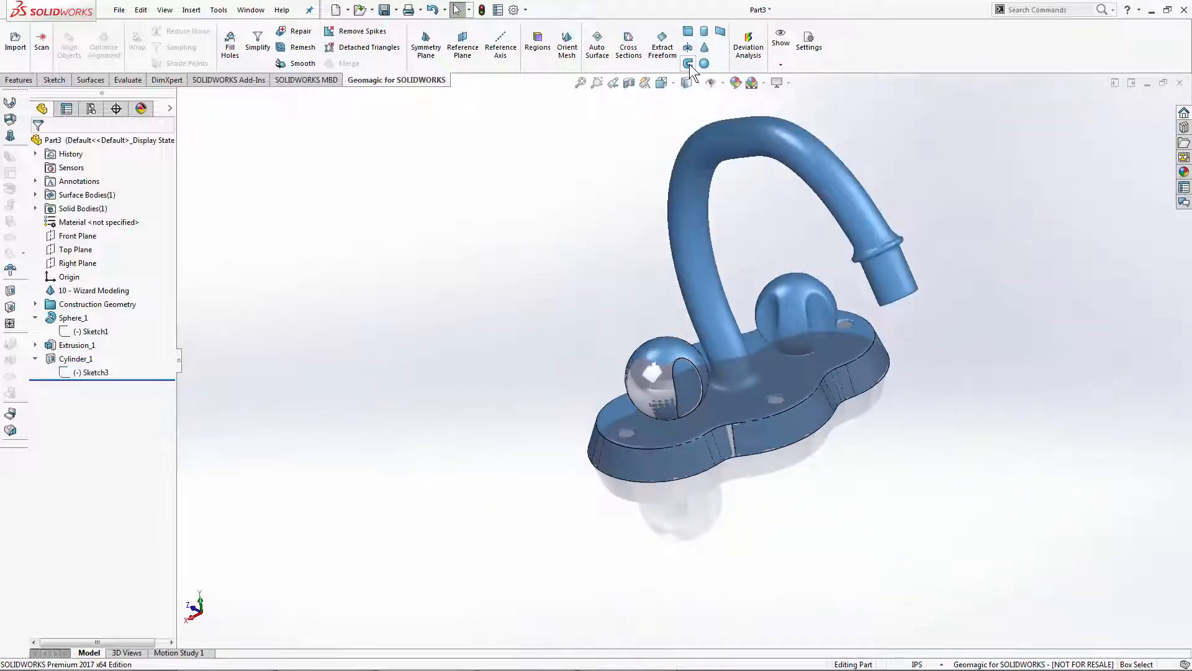
Set up a solid sweep extraction from the scanned curved spout with the Join result type and a reduced smoothness
left_click(688, 63)
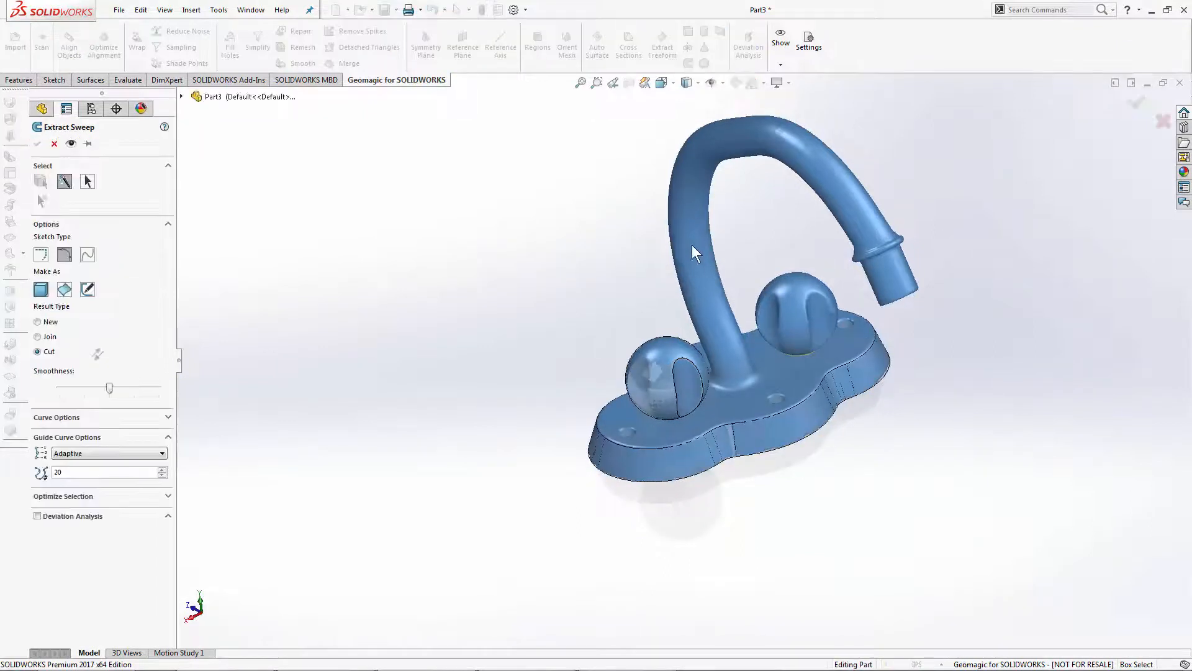
left_click(694, 179)
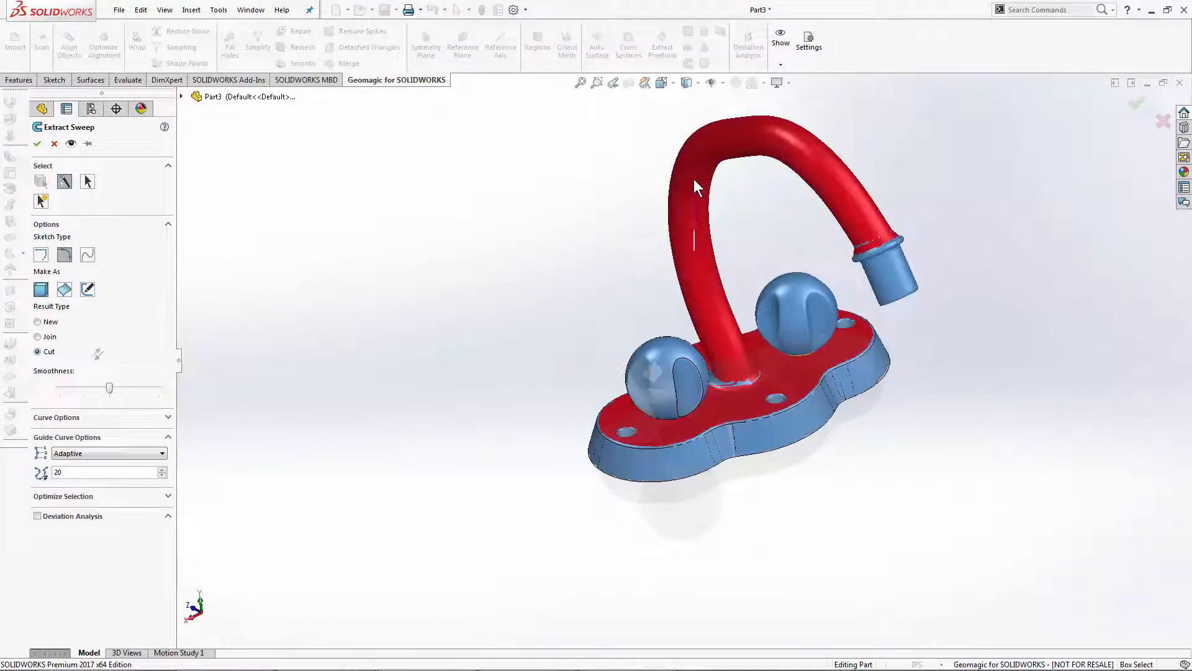
left_click_drag(695, 179, 695, 193)
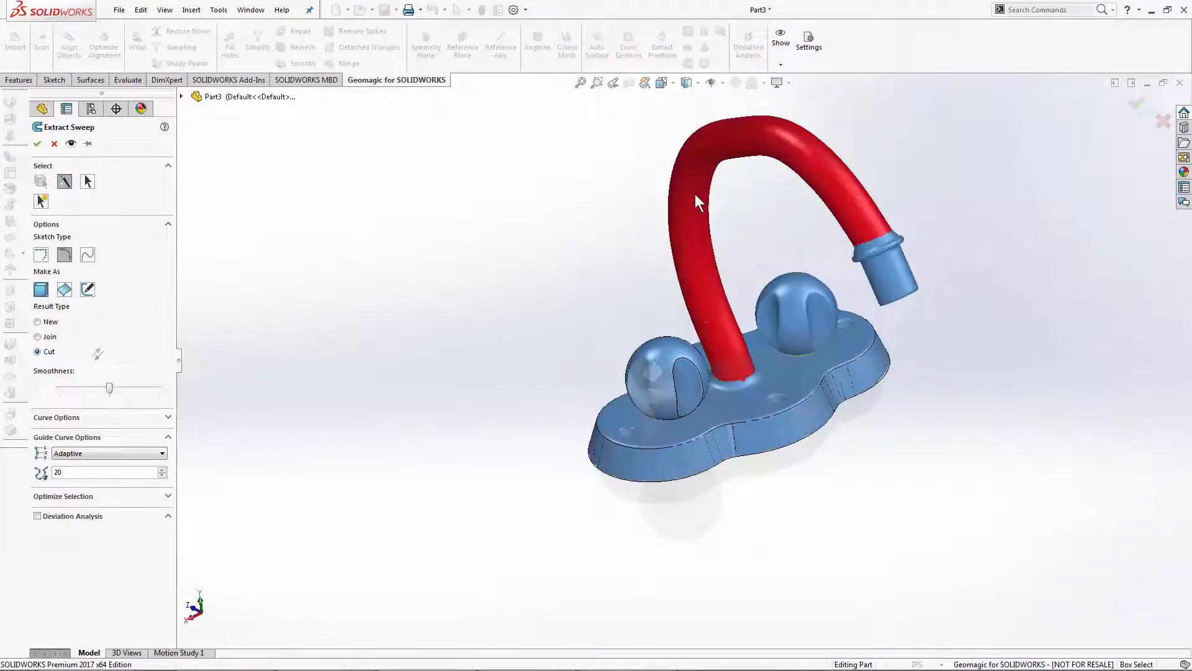
middle_click_drag(989, 234, 967, 239)
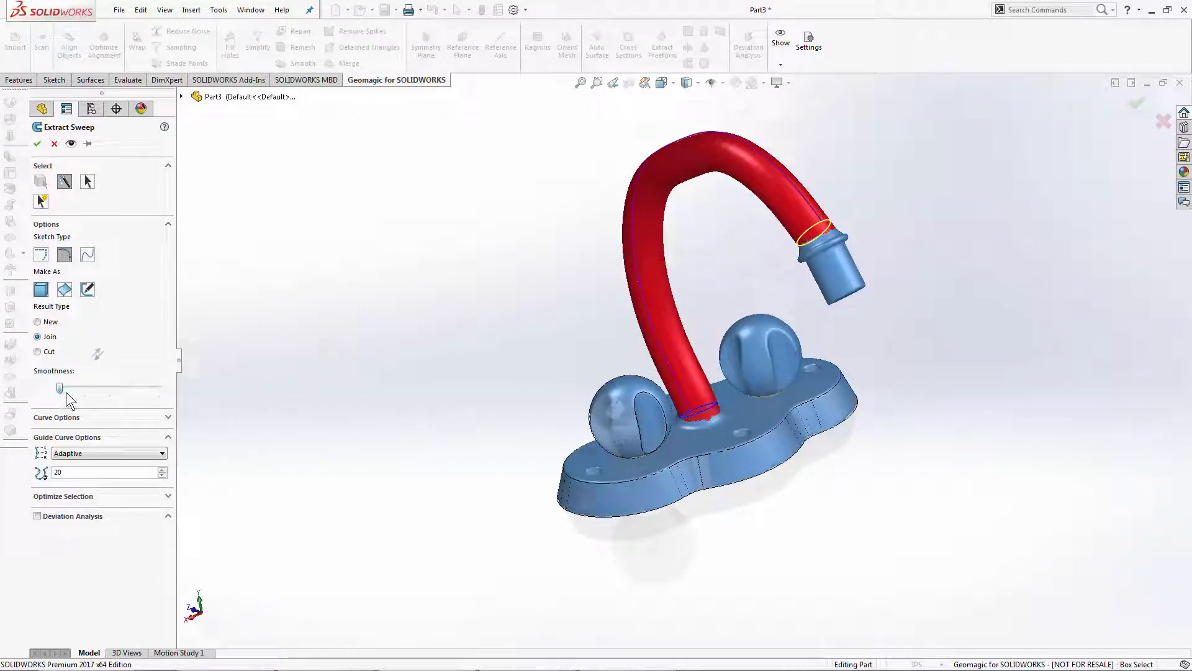
left_click_drag(78, 393, 82, 393)
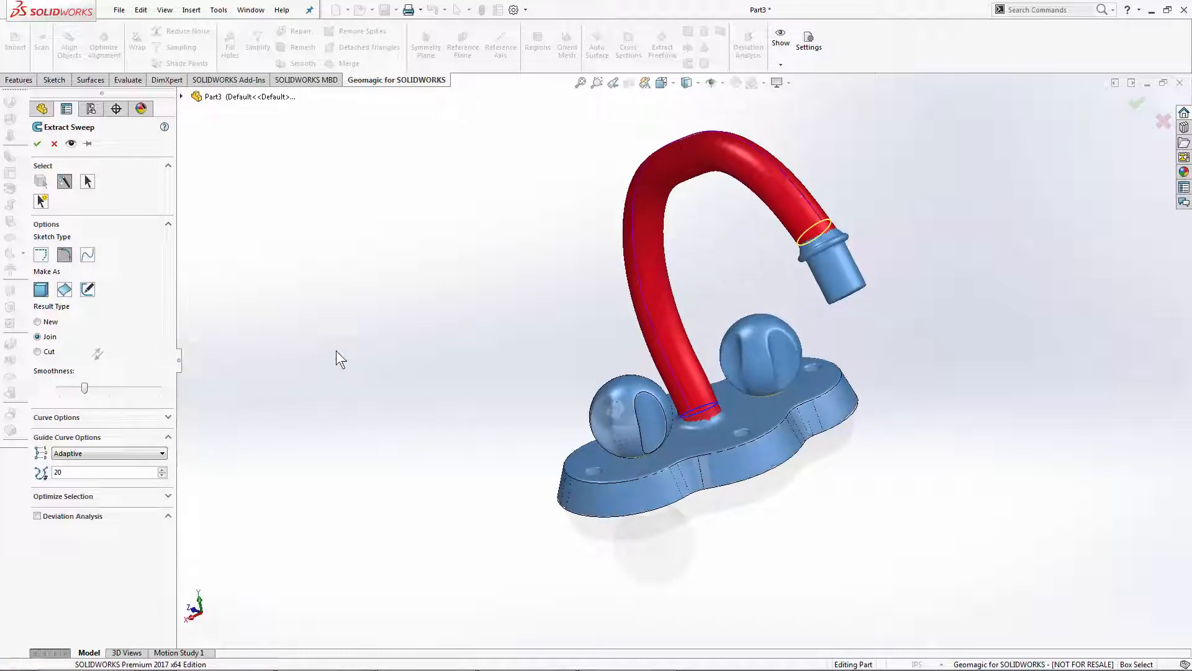
middle_click_drag(337, 350, 416, 424)
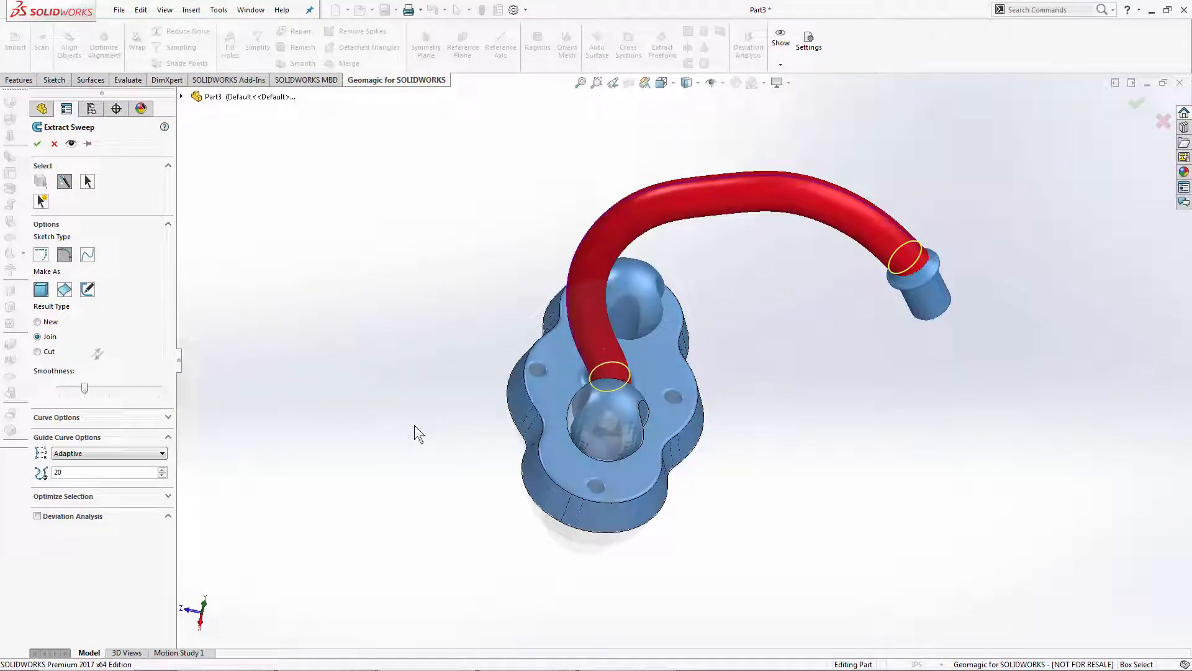
Set the adaptive guide curve value to 20 and complete the spout's sweep extraction
left_click(162, 468)
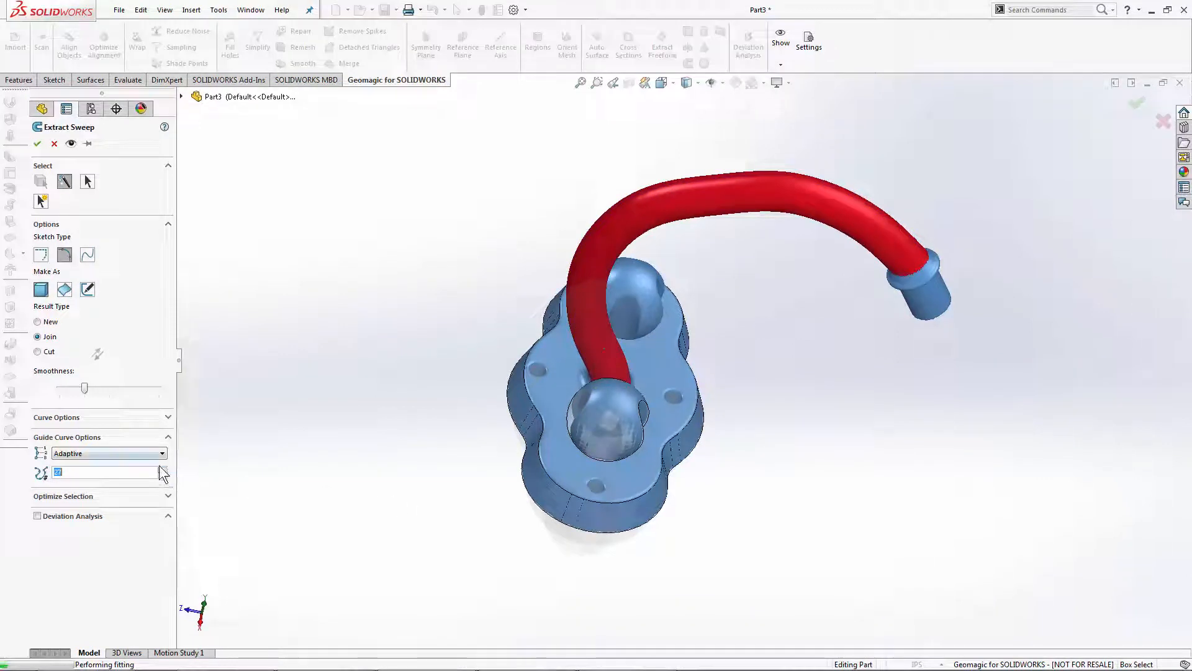
left_click(161, 475)
left_click(162, 475)
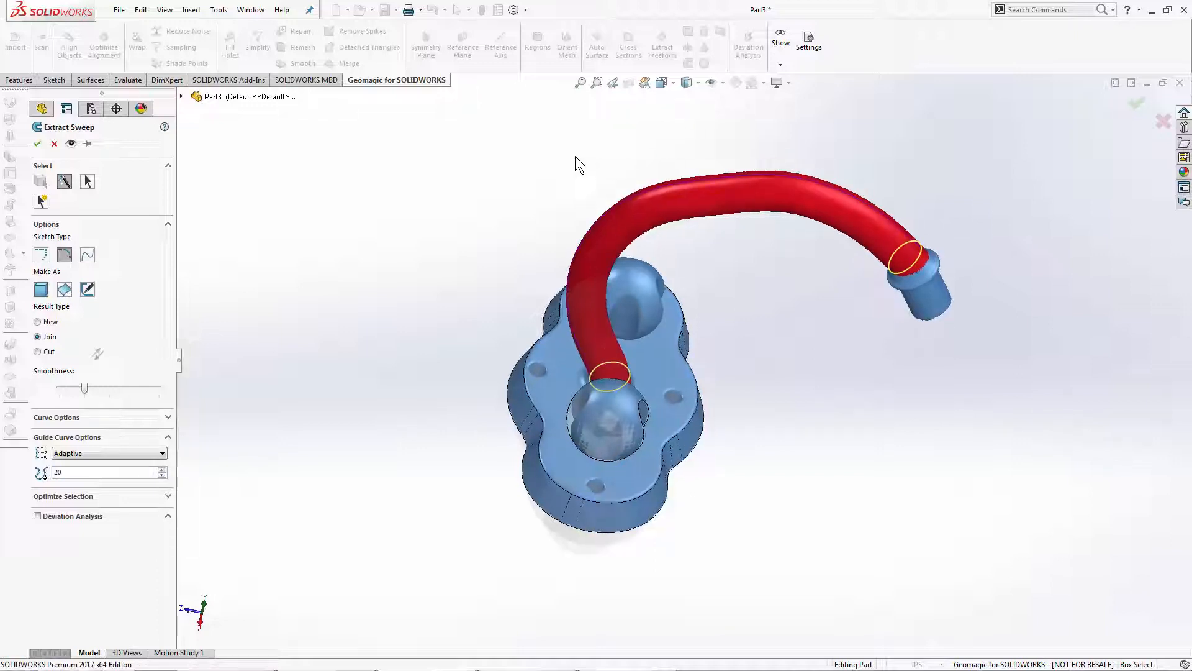
middle_click_drag(575, 155, 563, 149)
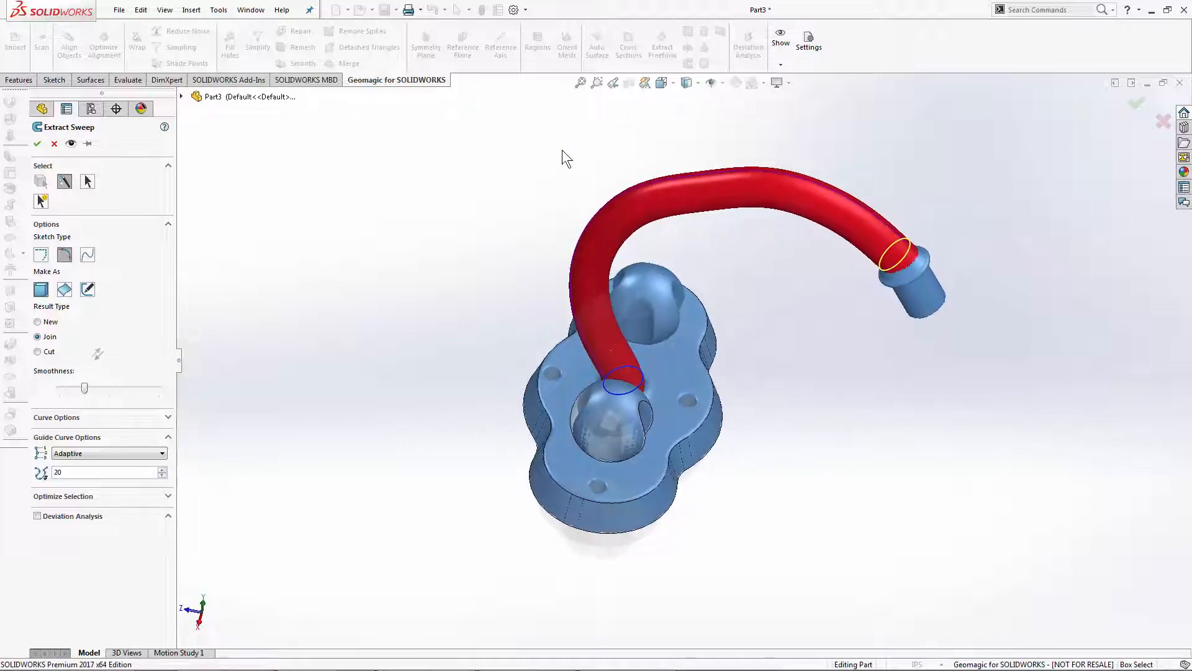
left_click(38, 144)
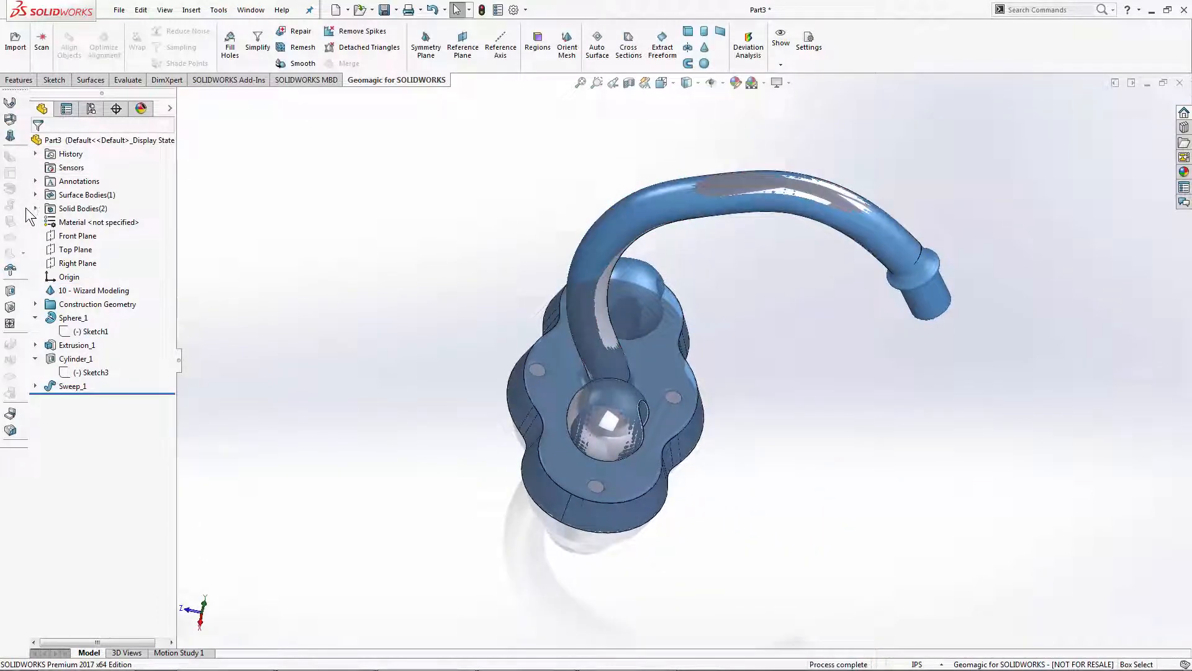
Hide the 10 - Wizard Modeling mesh to examine the extracted spout, expand the sweep's sketches, and show the mesh again
right_click(75, 290)
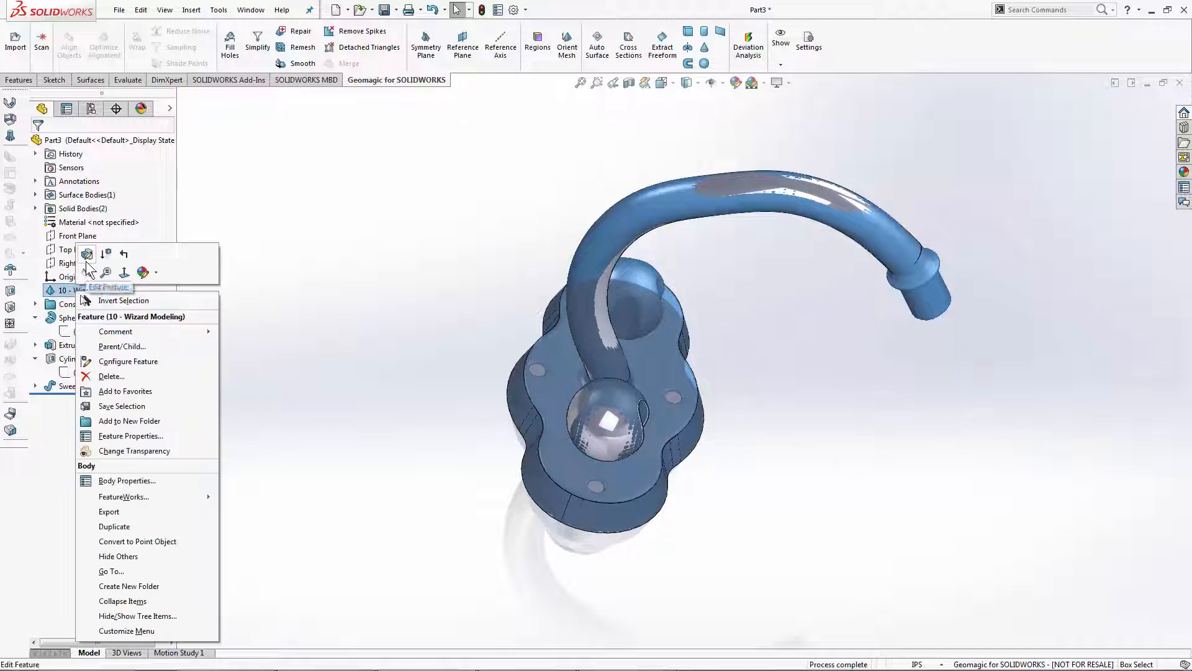
left_click(87, 268)
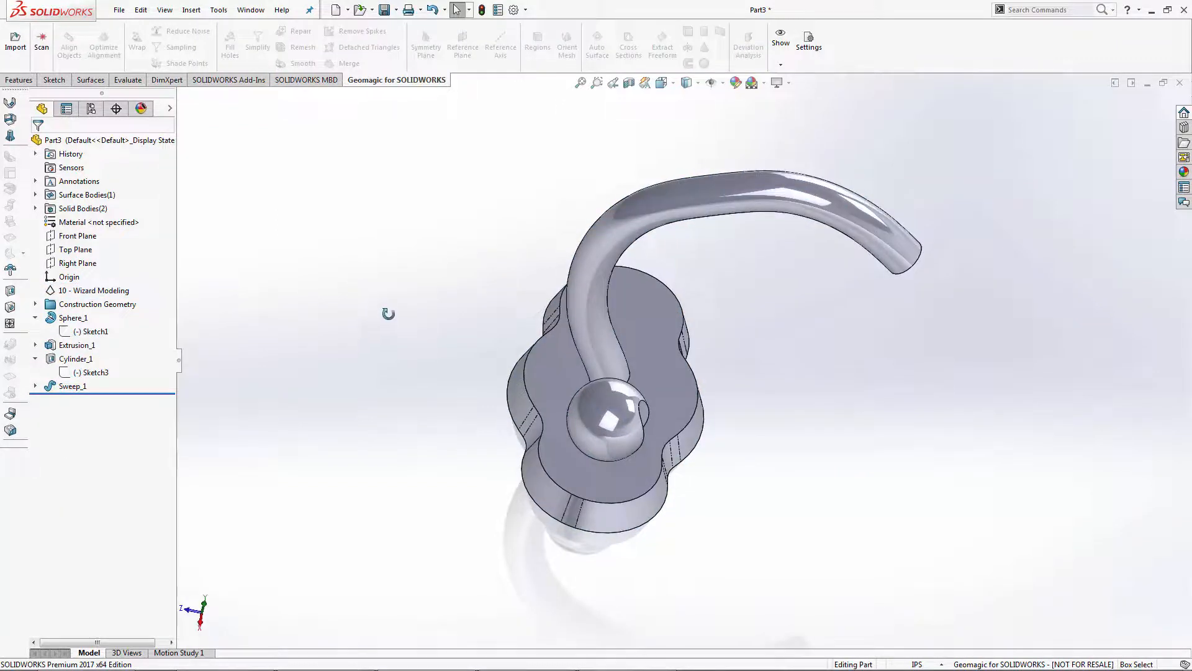
left_click(35, 385)
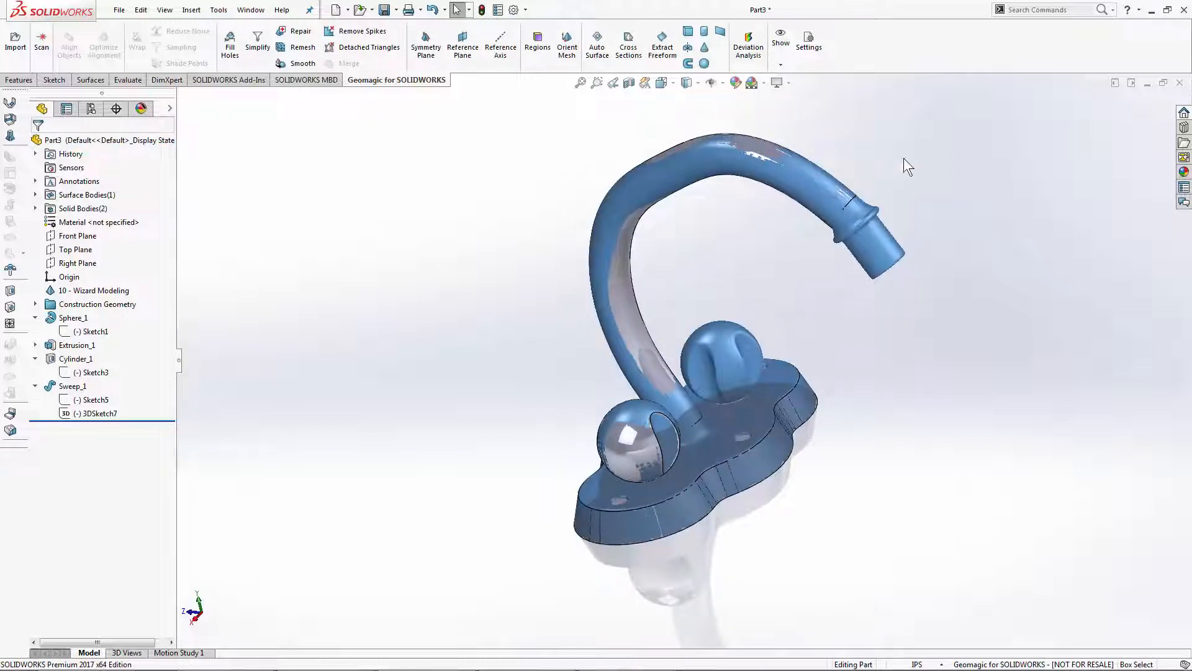
scroll(939, 192, "down", 2)
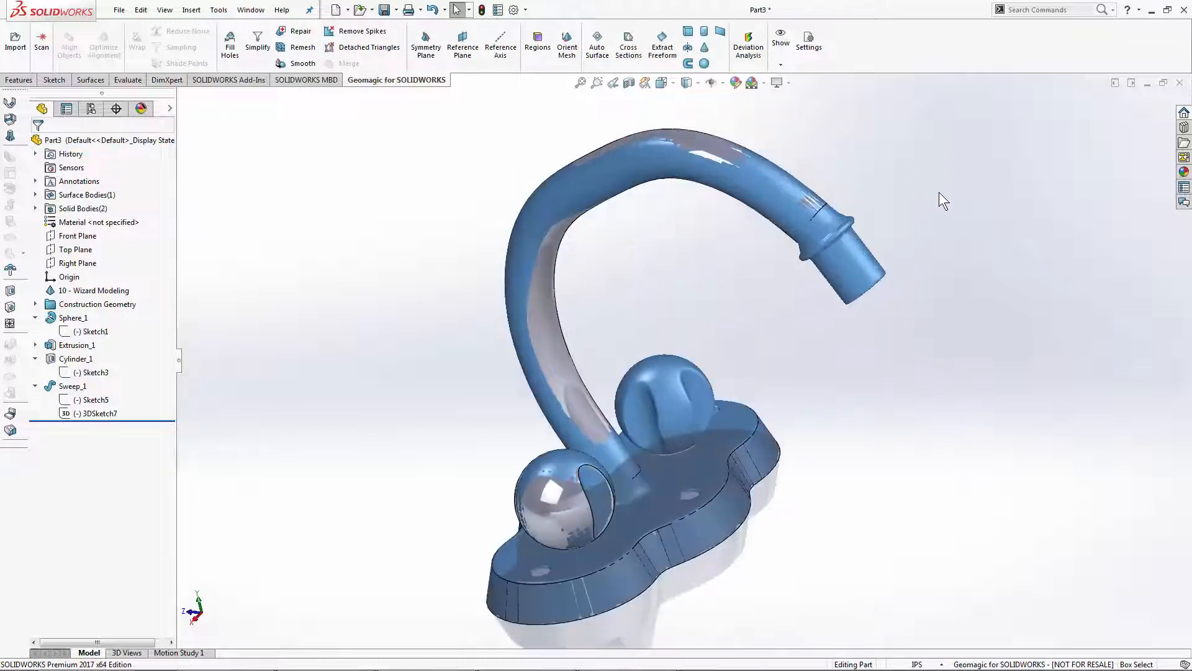
left_click(695, 49)
left_click(665, 417)
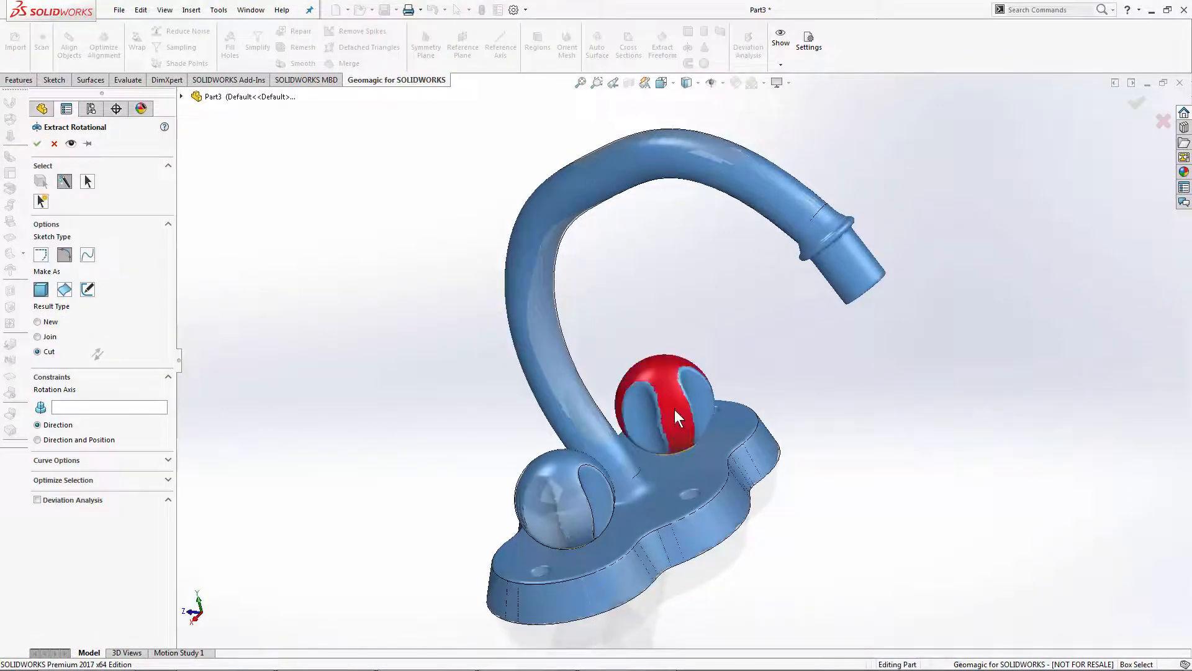
middle_click_drag(847, 368, 776, 394)
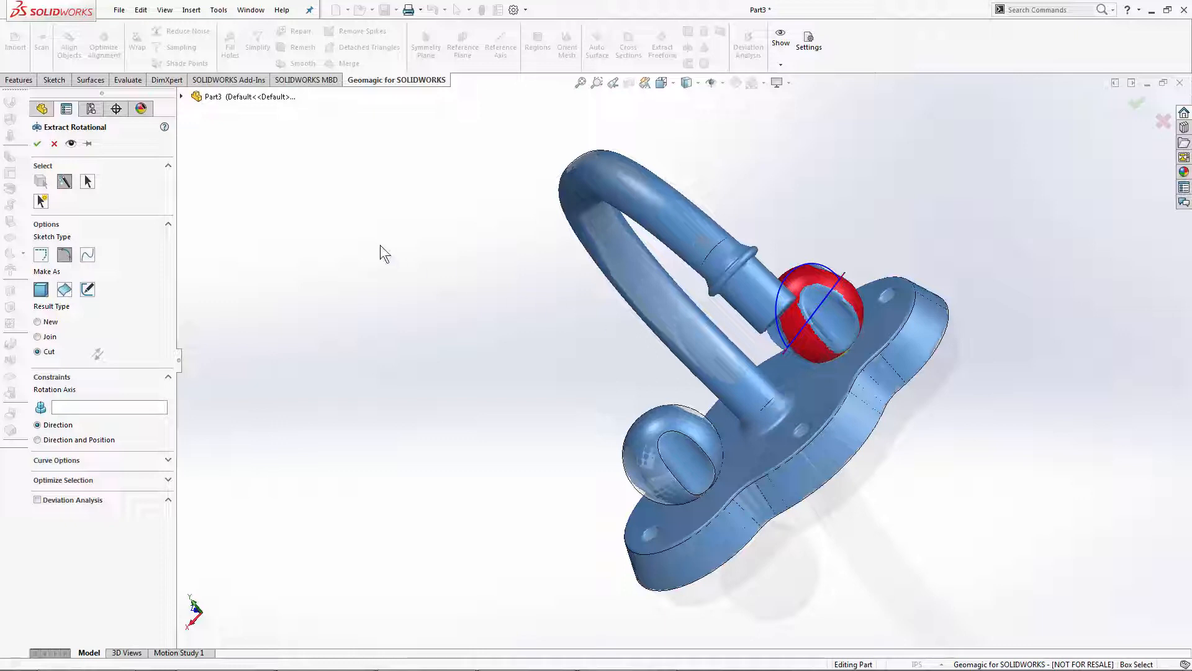
left_click(56, 142)
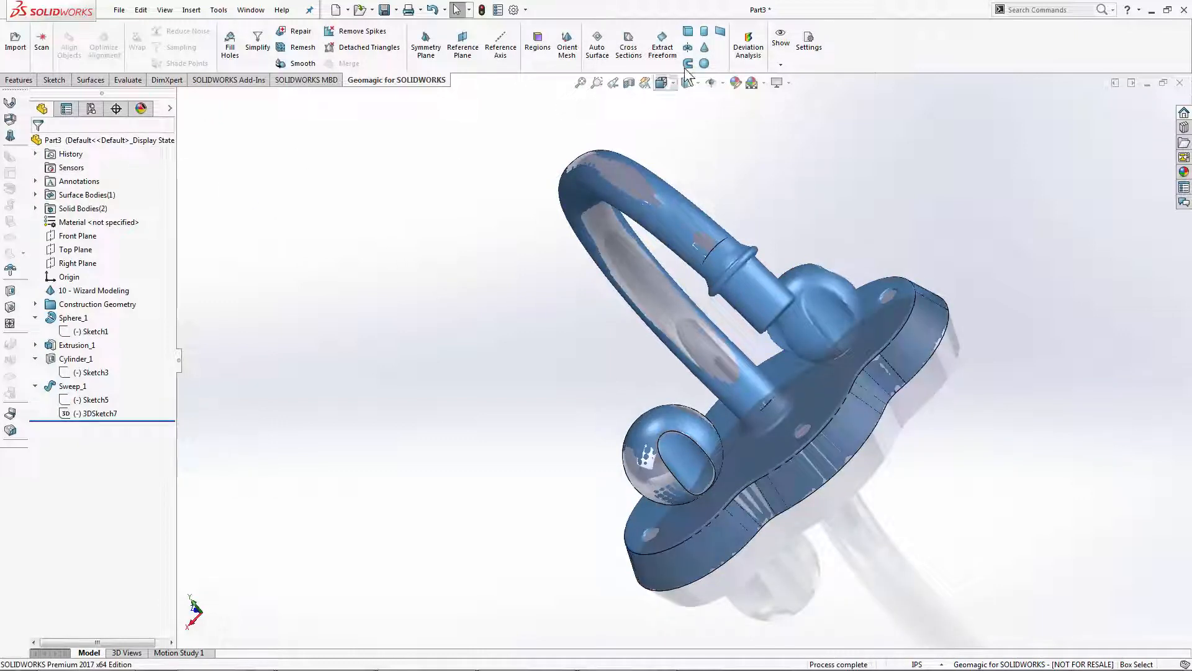
Extract a plane from the faucet base's scanned upper face with the New result type
left_click(719, 35)
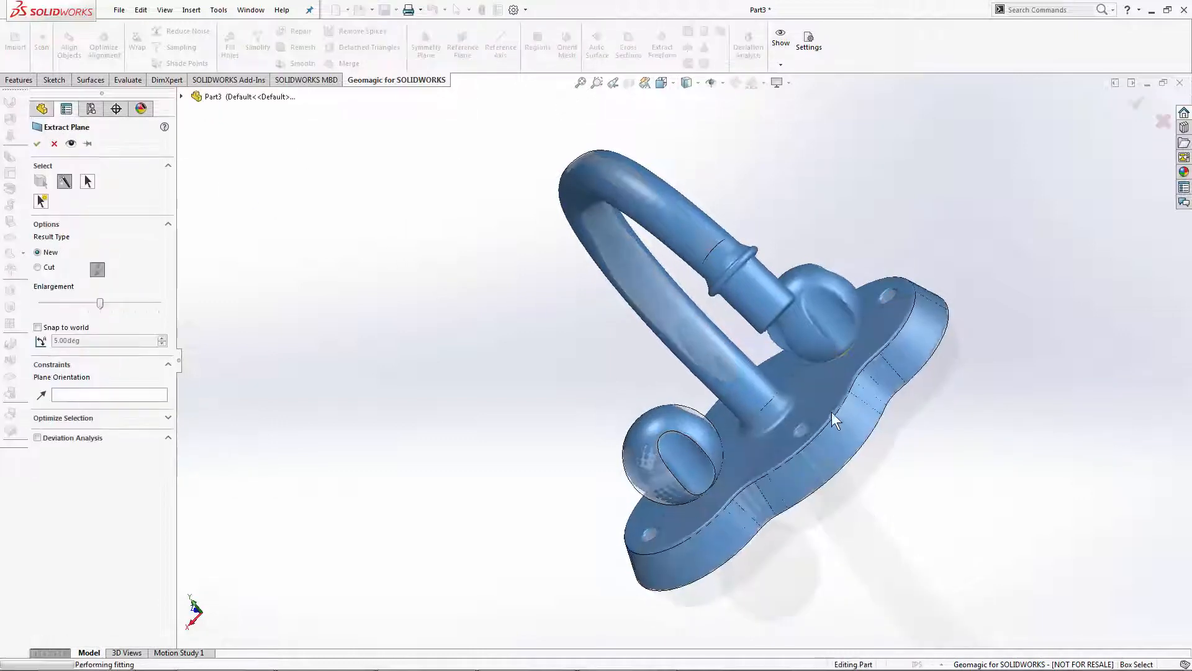
left_click(832, 393)
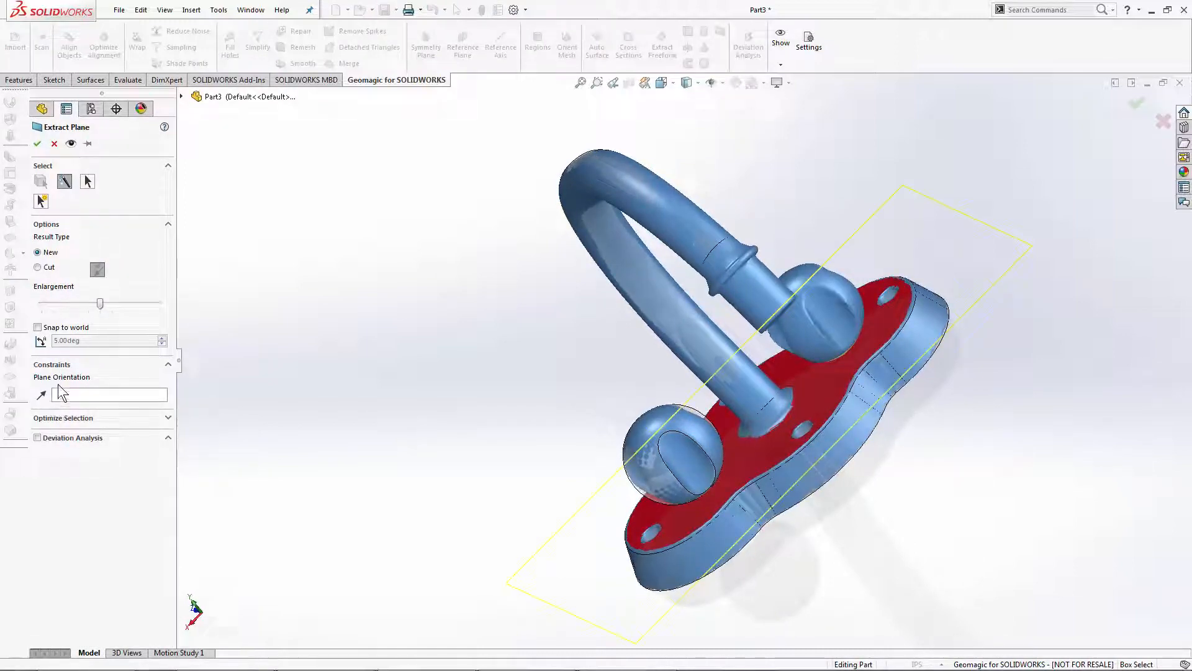
mouse_move(276, 348)
middle_mouse_down()
mouse_move(279, 304)
mouse_move(282, 333)
mouse_move(271, 336)
middle_mouse_up()
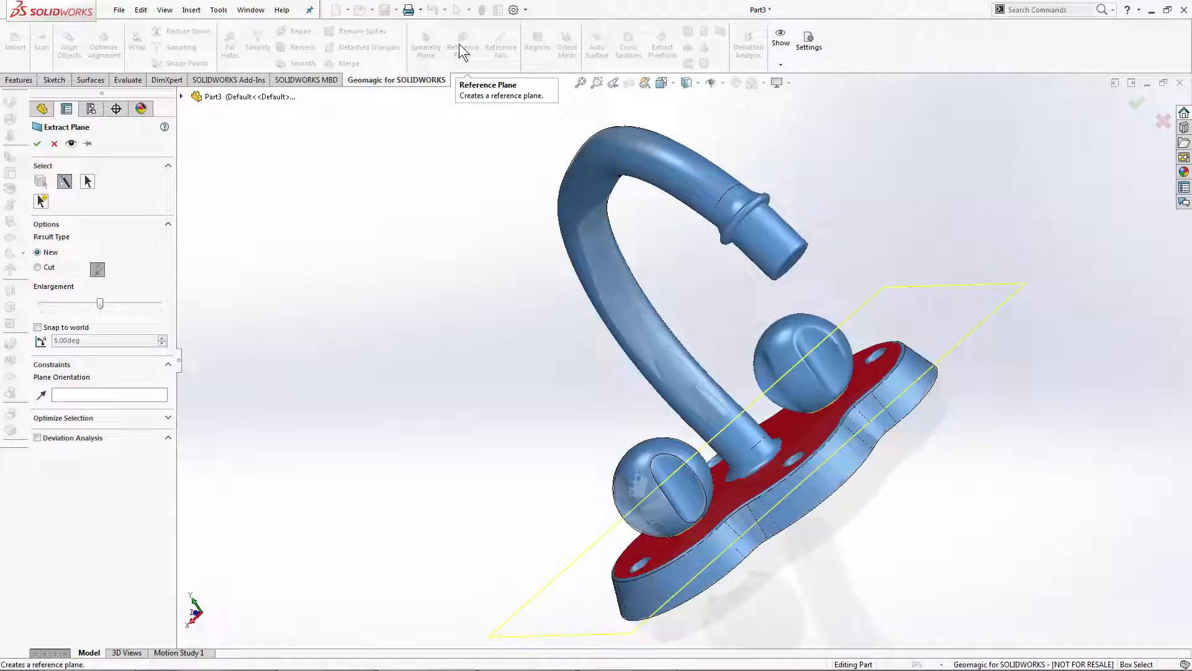
left_click(37, 143)
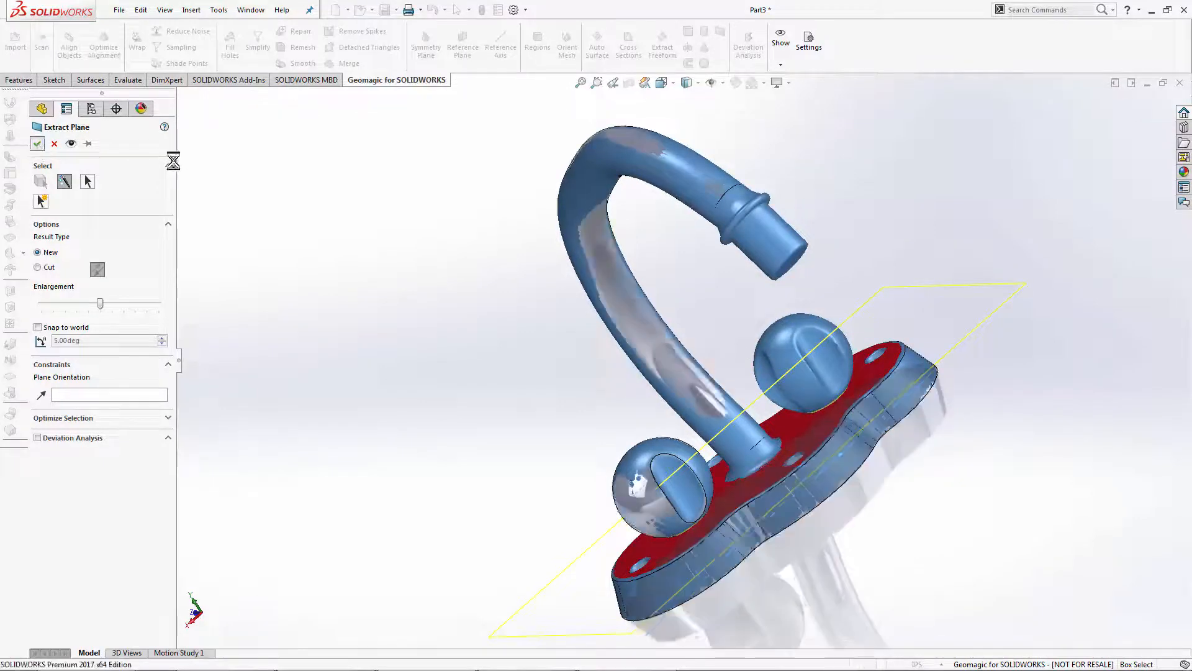